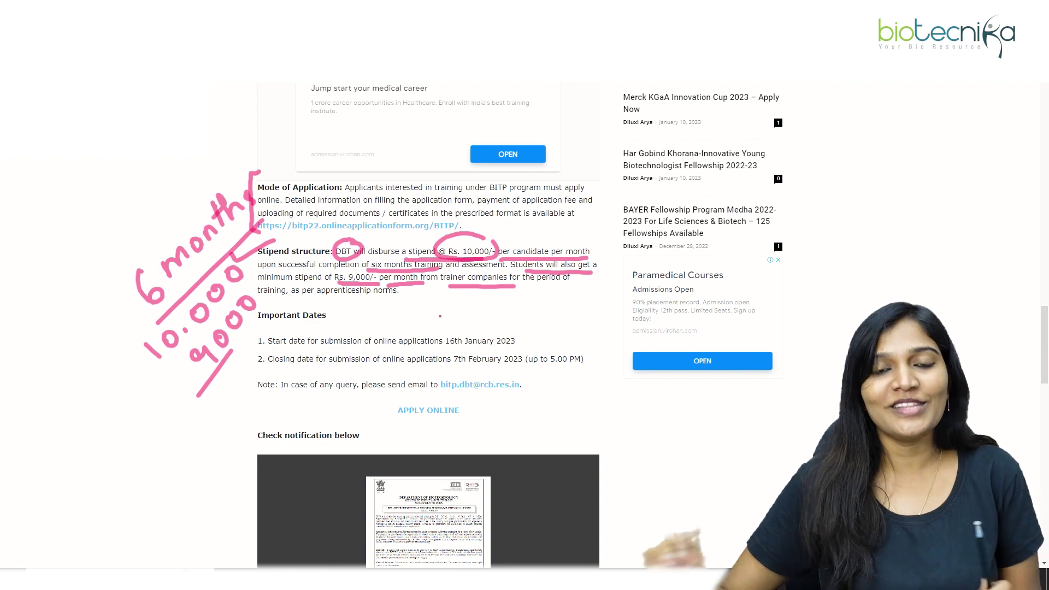
# - Mark up Important Dates: circle 16th January 2023, underline the 7th February 2023 closing-date line, and circle "up to 5.00 PM"
pyautogui.moveTo(499, 323)
pyautogui.mouseDown()
pyautogui.moveTo(444, 347)
pyautogui.moveTo(526, 331)
pyautogui.moveTo(478, 317)
pyautogui.mouseUp()
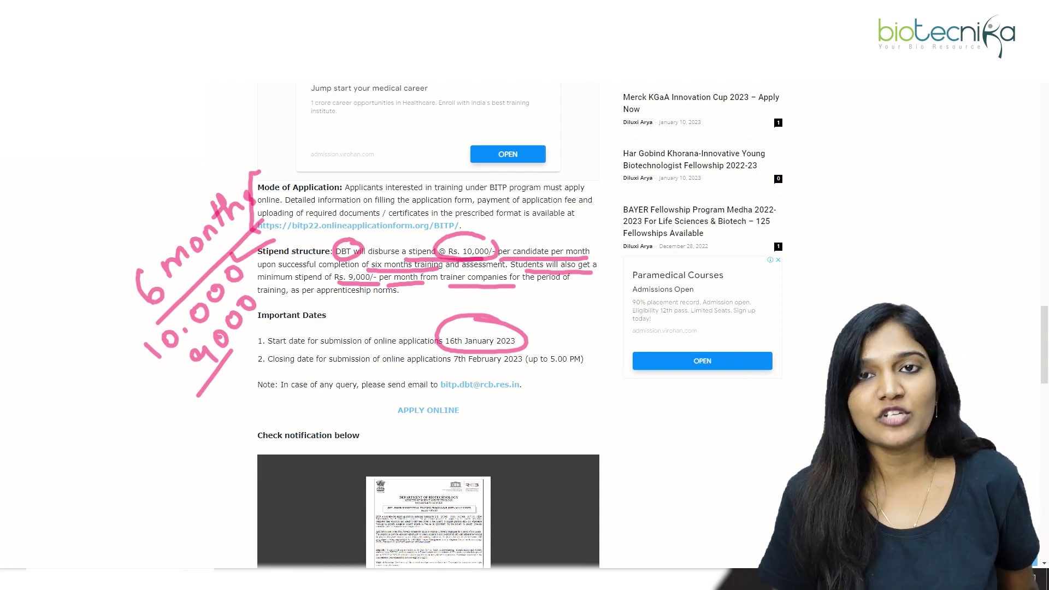
pyautogui.moveTo(320, 369); pyautogui.dragTo(535, 369)
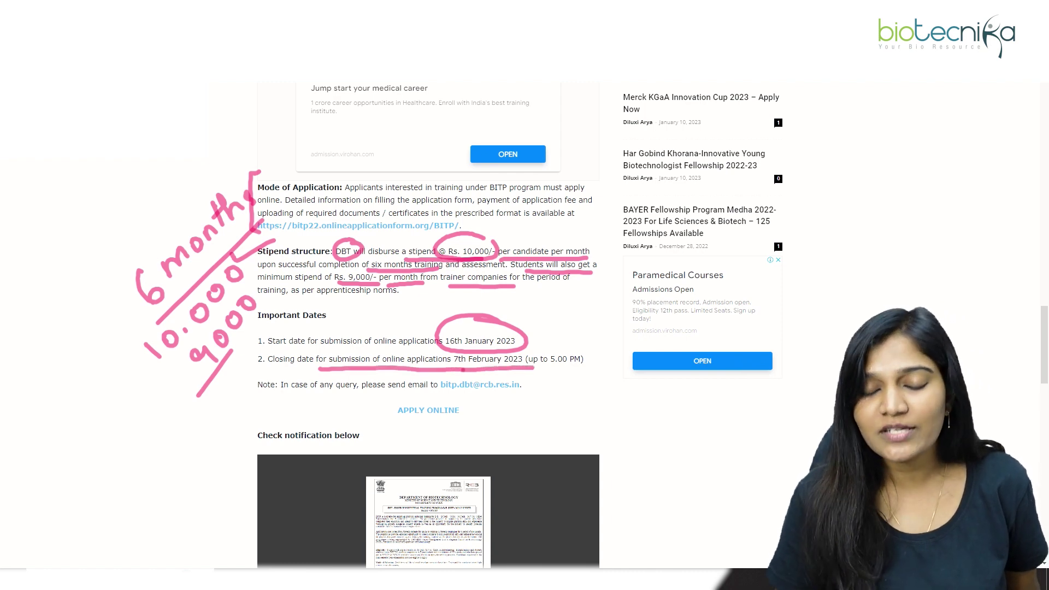
pyautogui.moveTo(574, 336)
pyautogui.mouseDown()
pyautogui.moveTo(554, 339)
pyautogui.moveTo(561, 377)
pyautogui.moveTo(538, 334)
pyautogui.mouseUp()
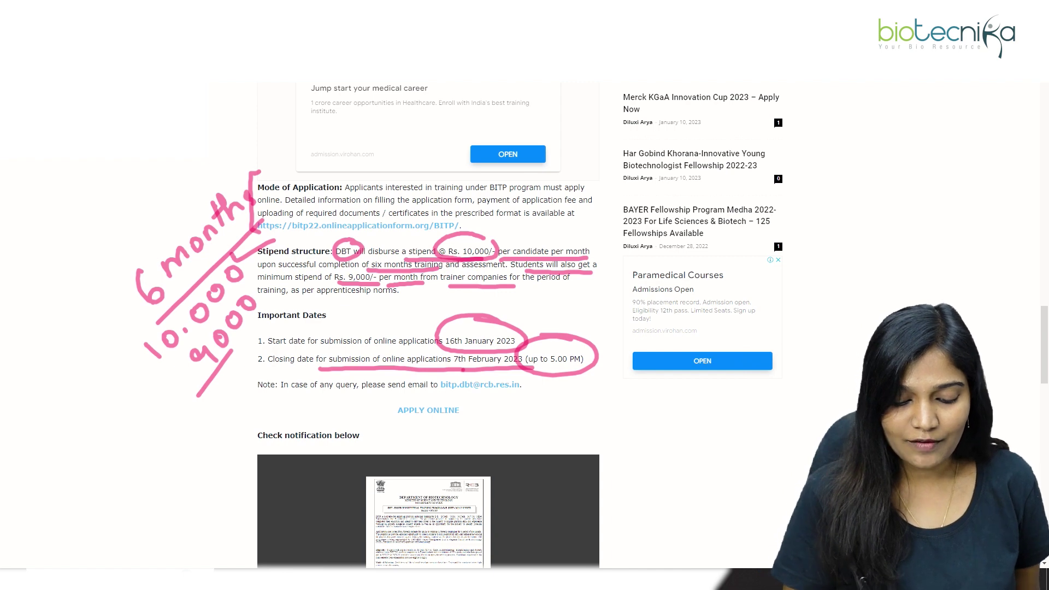
# - Open the embedded notification document below the dates in full-screen view
pyautogui.scroll(-4, 428, 328)
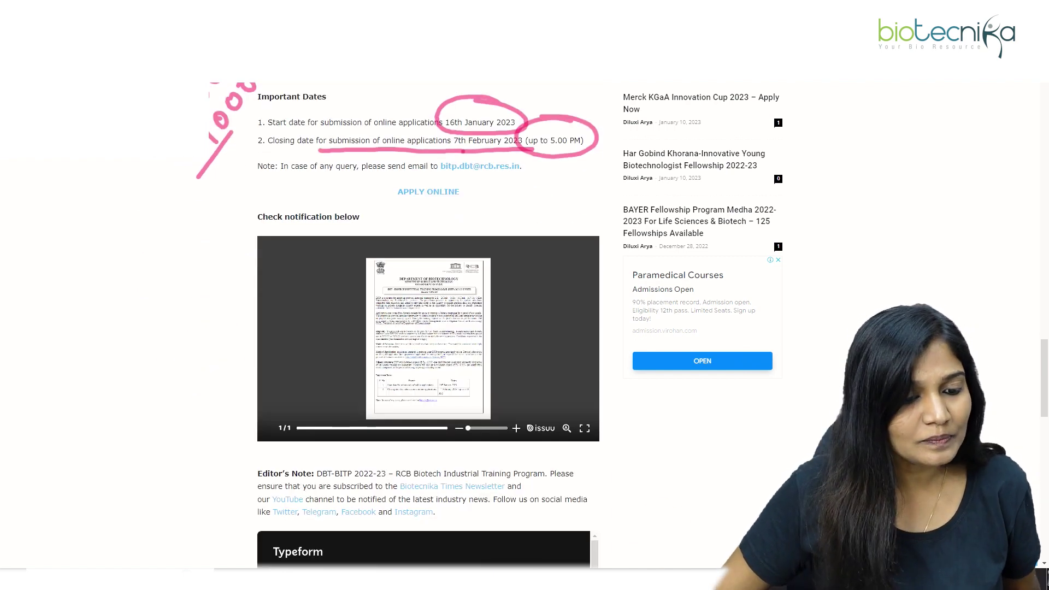
pyautogui.click(584, 428)
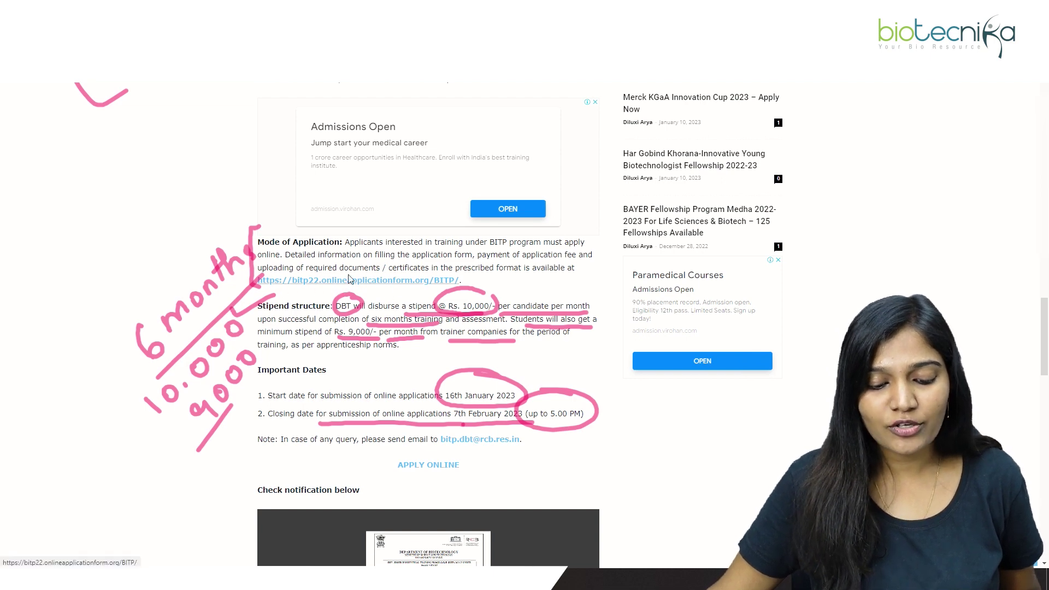
# - Open the BITP application site linked under Mode of Application and examine its form submission, deadline and admit card dates
pyautogui.click(262, 280)
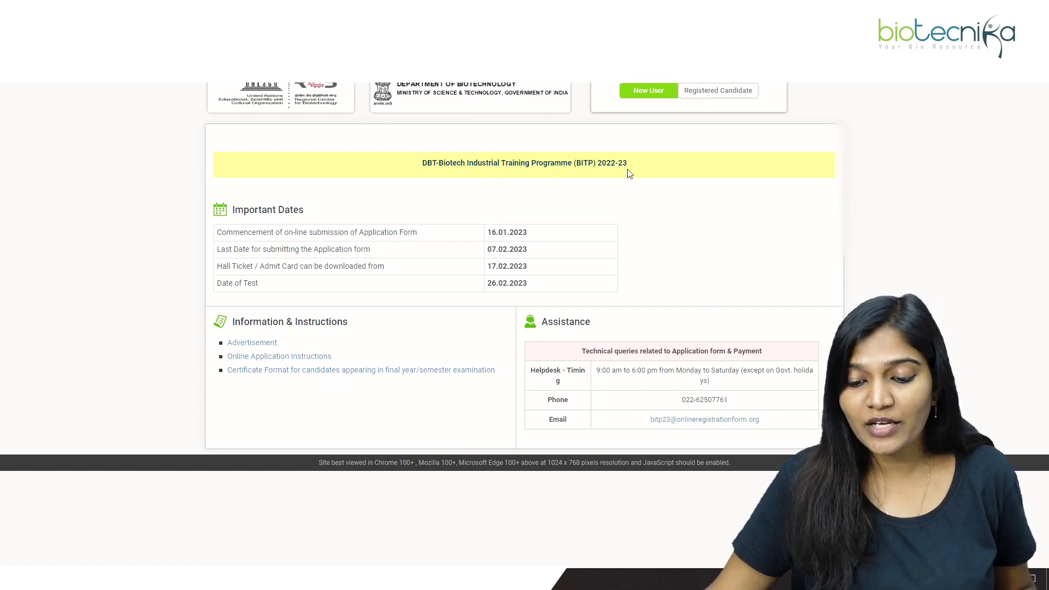
pyautogui.moveTo(219, 235); pyautogui.dragTo(267, 235)
pyautogui.click(317, 245)
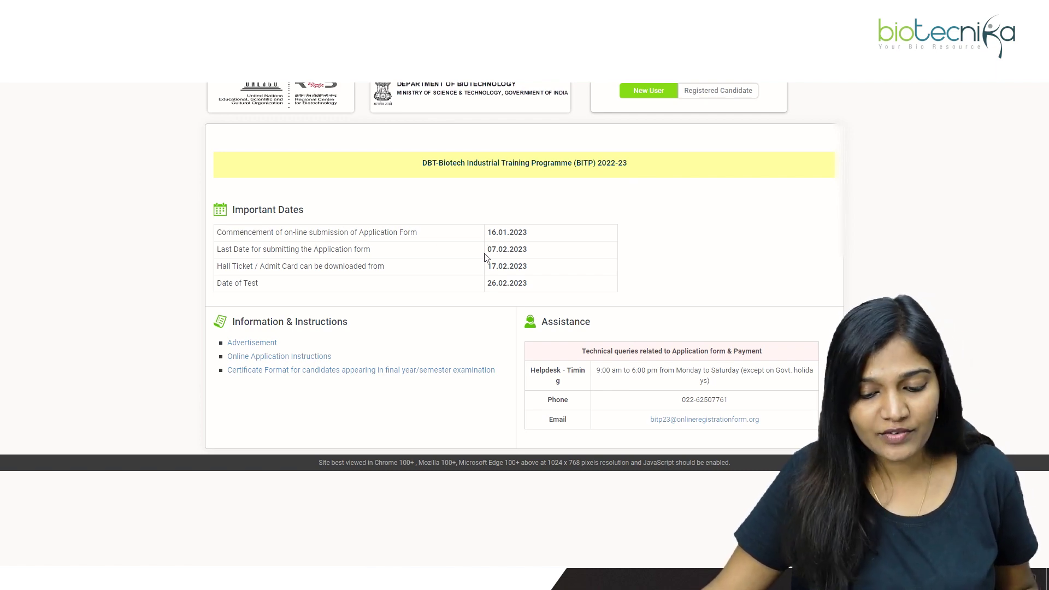
pyautogui.moveTo(488, 250); pyautogui.dragTo(504, 250)
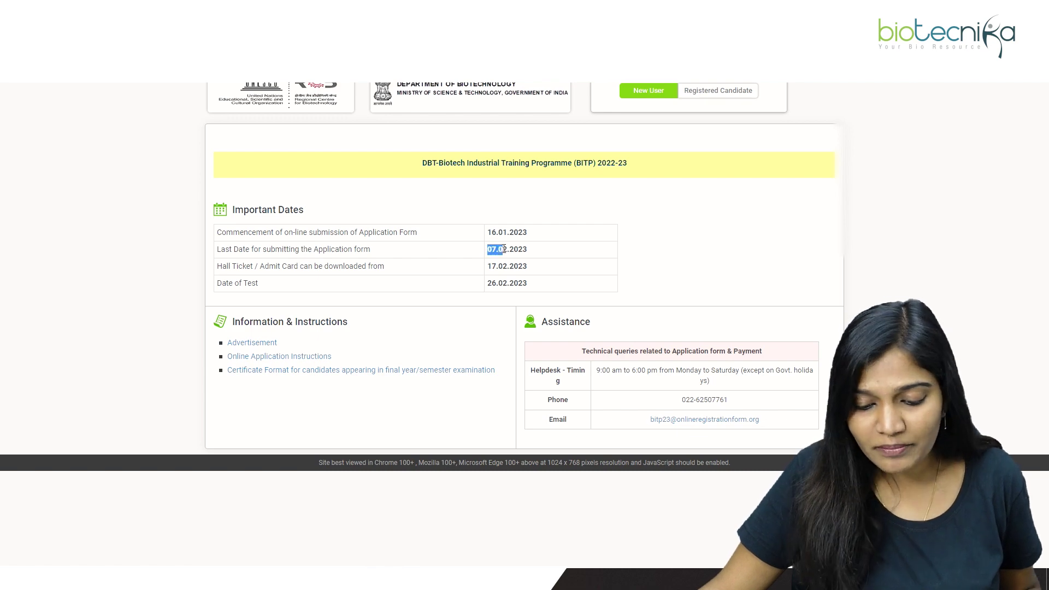
pyautogui.click(562, 253)
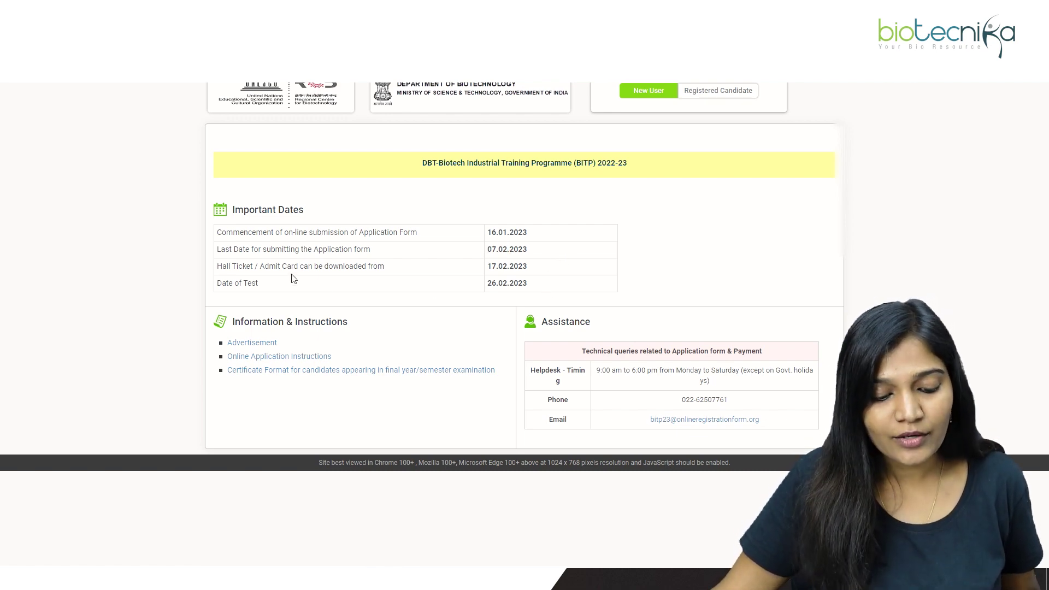
pyautogui.doubleClick(491, 266)
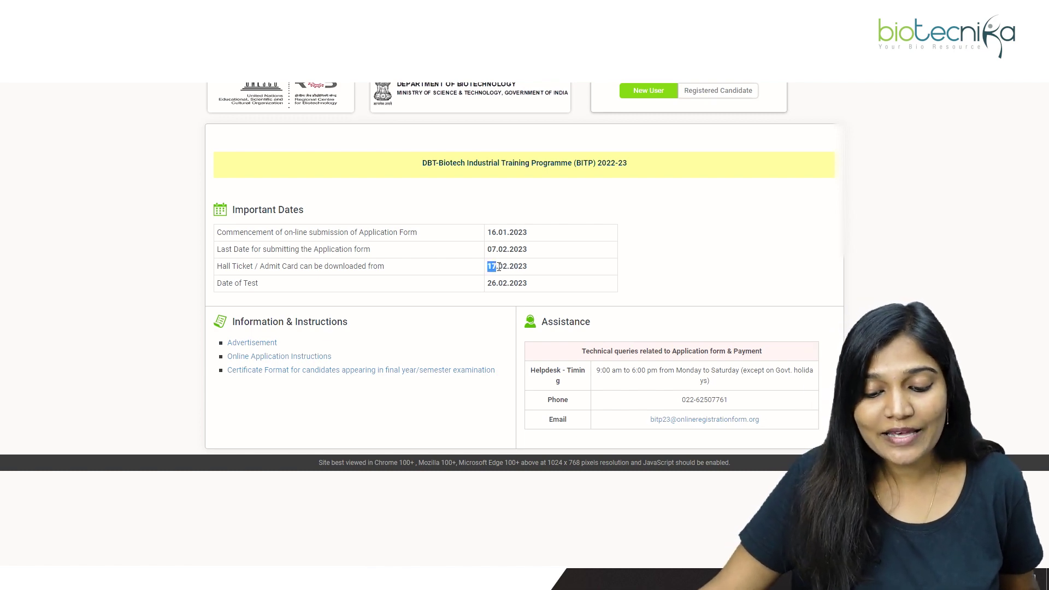
pyautogui.click(491, 267)
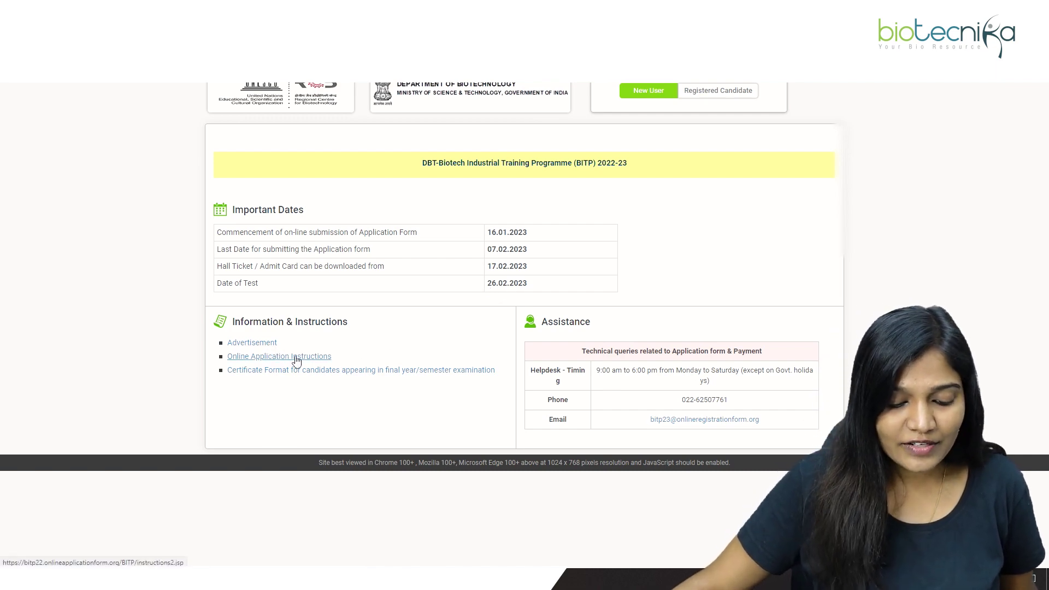
# - Open the certificate format for final year/semester candidates, dismiss the account sign-in prompt, review the certificate, and return to the BITP page
pyautogui.click(330, 376)
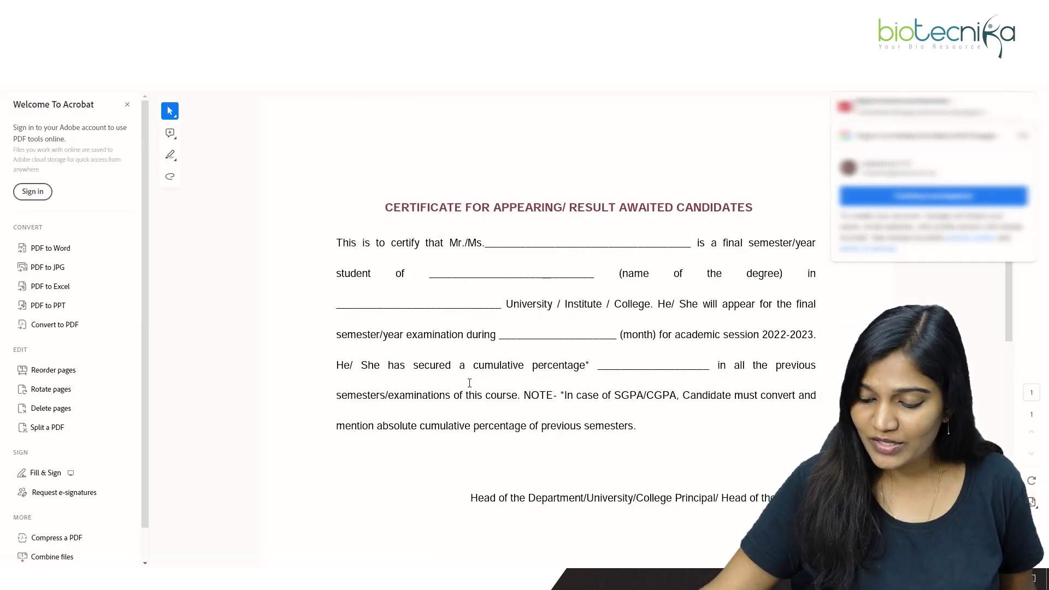
pyautogui.click(1024, 136)
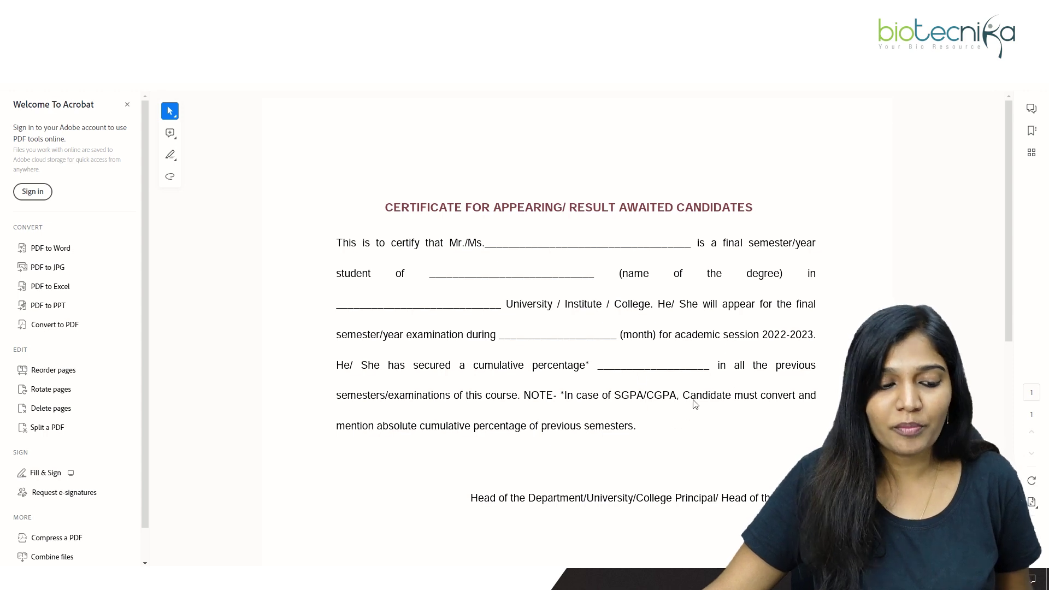
pyautogui.scroll(-2, 694, 405)
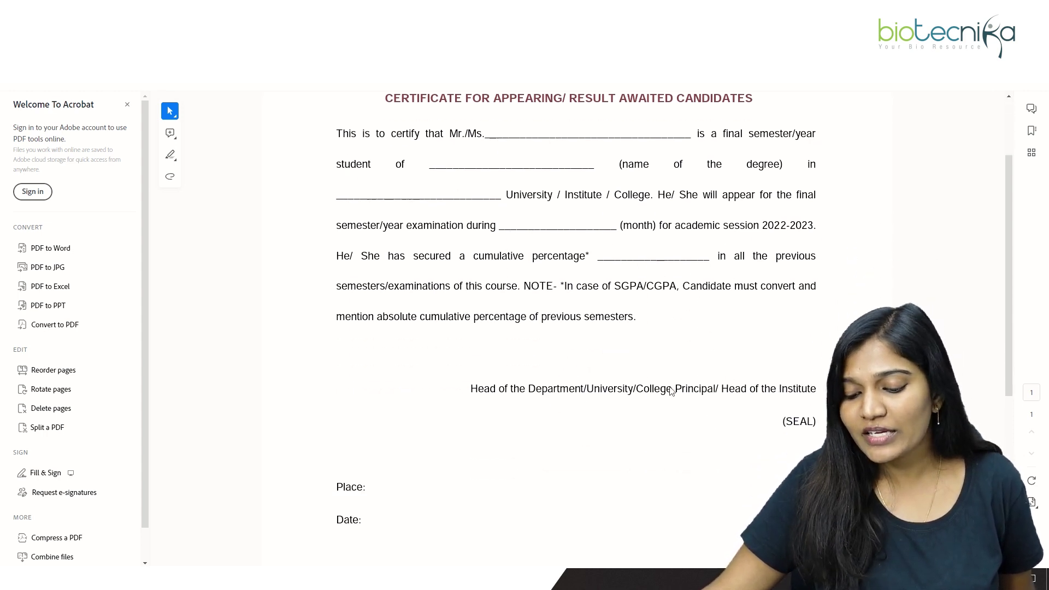
pyautogui.scroll(2, 567, 385)
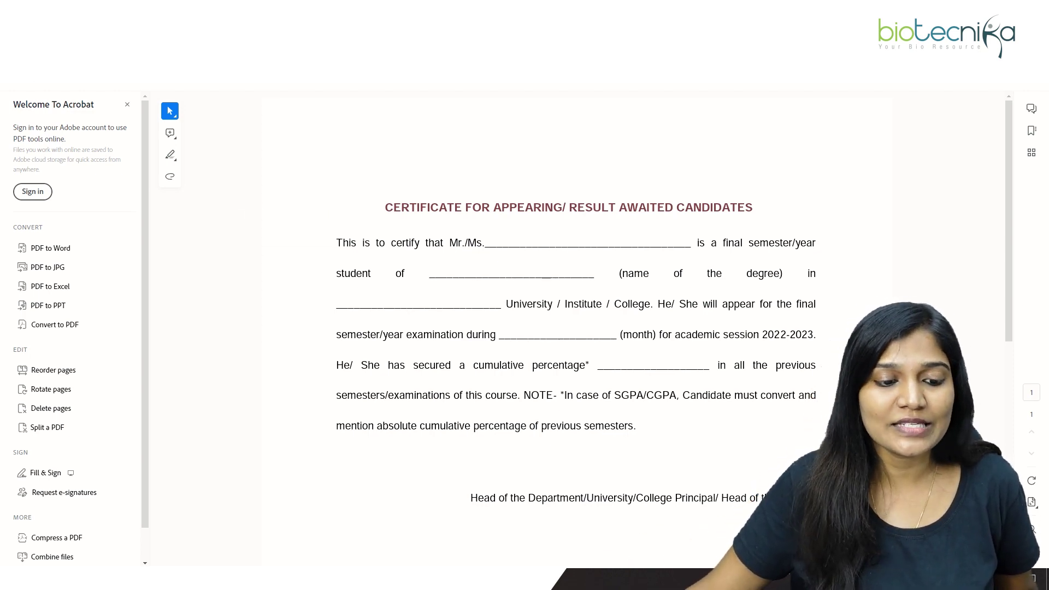
pyautogui.hotkey('alt', 'Tab')
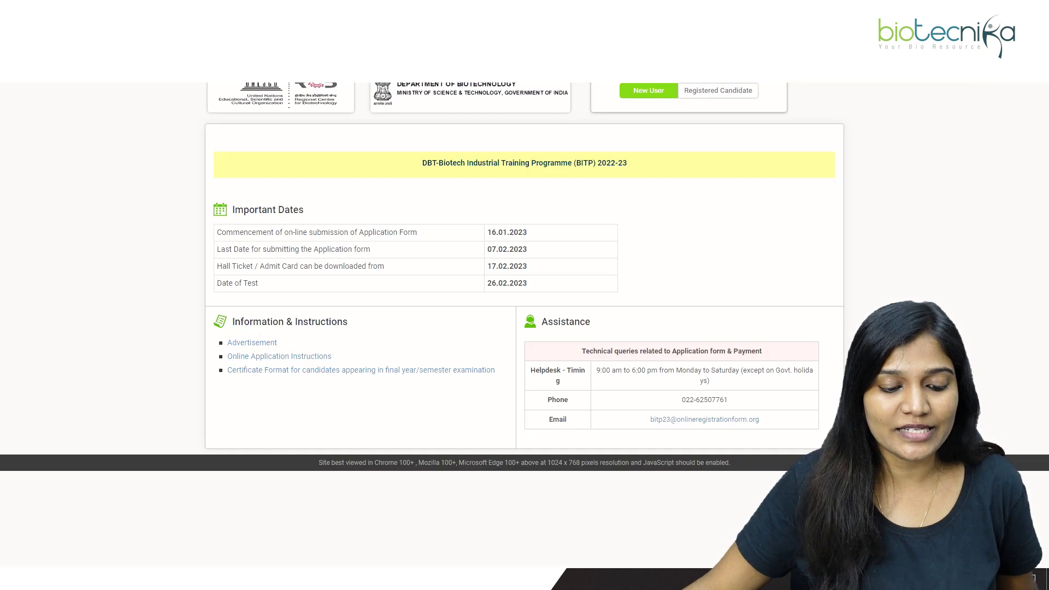
# - Open the Online Application Instructions and review the accepted degrees, minimum marks and documents needed before applying
pyautogui.click(274, 360)
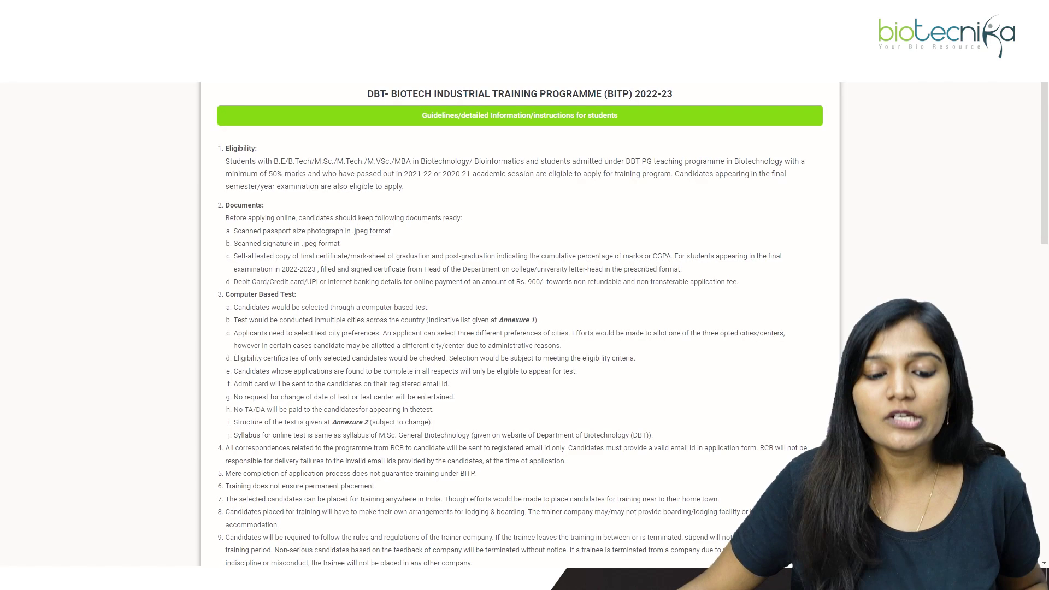
pyautogui.scroll(-1, 278, 152)
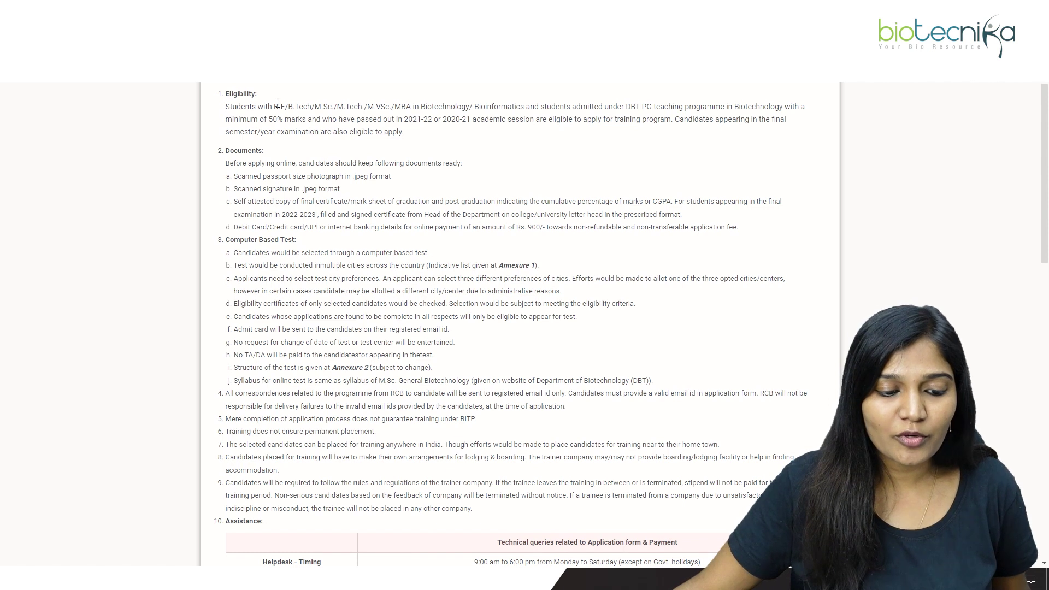
pyautogui.moveTo(274, 105); pyautogui.dragTo(375, 107)
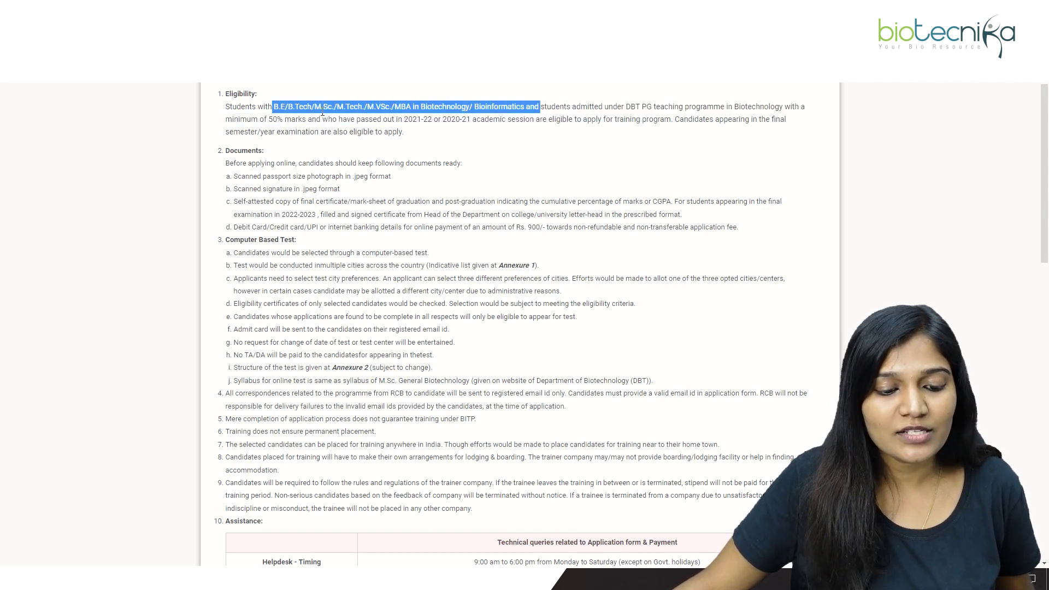
pyautogui.moveTo(265, 119); pyautogui.dragTo(307, 119)
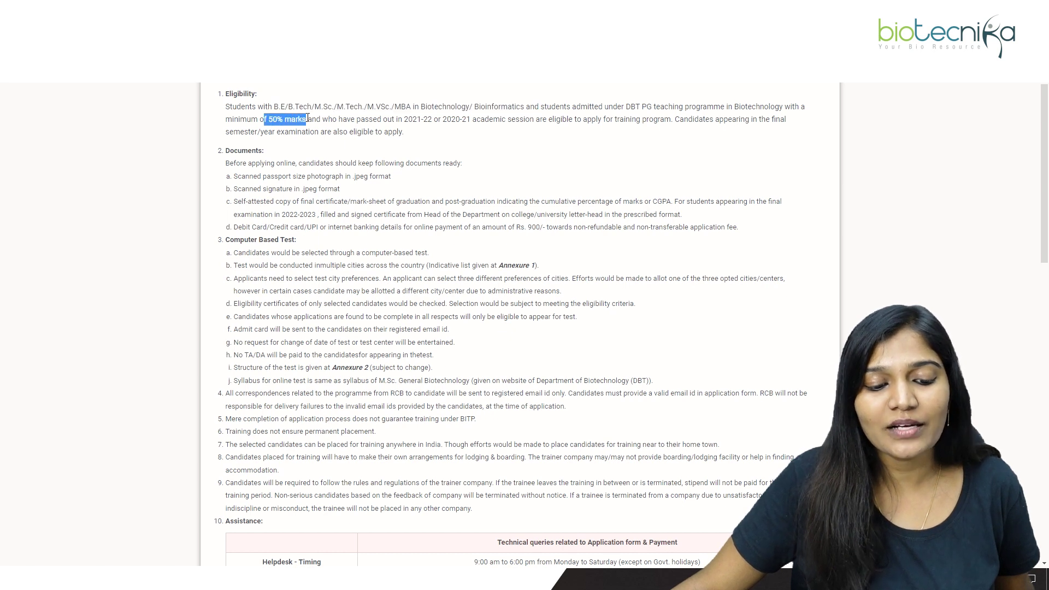
pyautogui.click(385, 144)
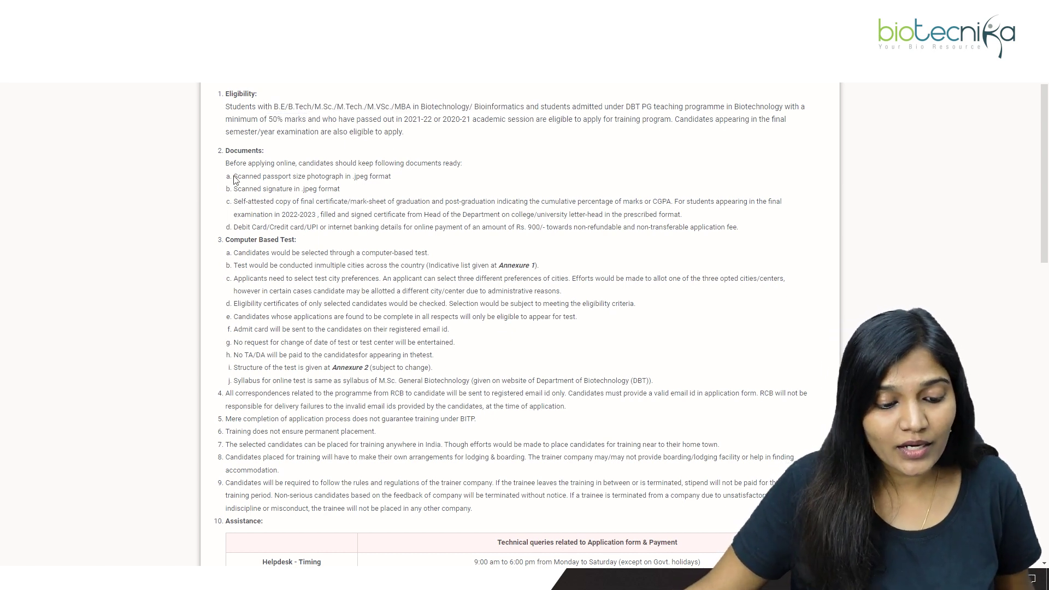
pyautogui.moveTo(235, 180); pyautogui.dragTo(308, 178)
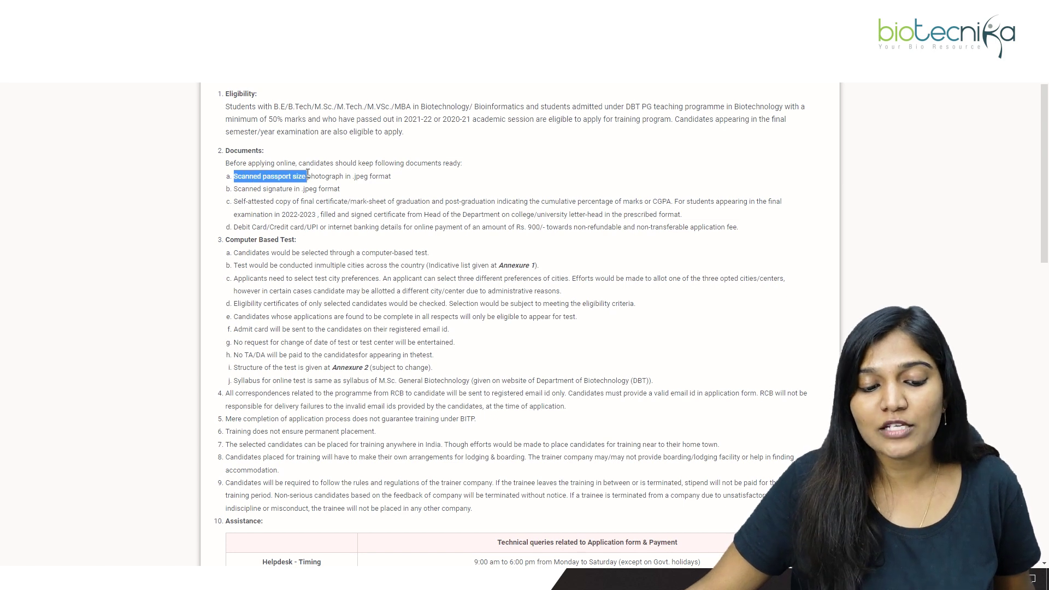
pyautogui.click(374, 187)
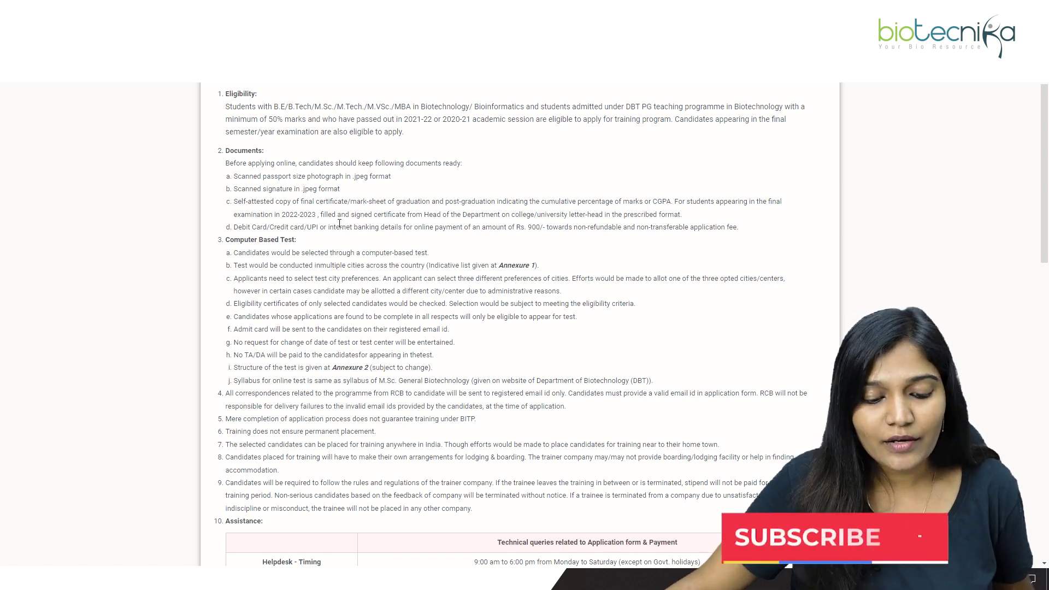
# - Read the computer-based test rules in the instructions, highlighting the syllabus the online test is based on
pyautogui.scroll(-1, 377, 224)
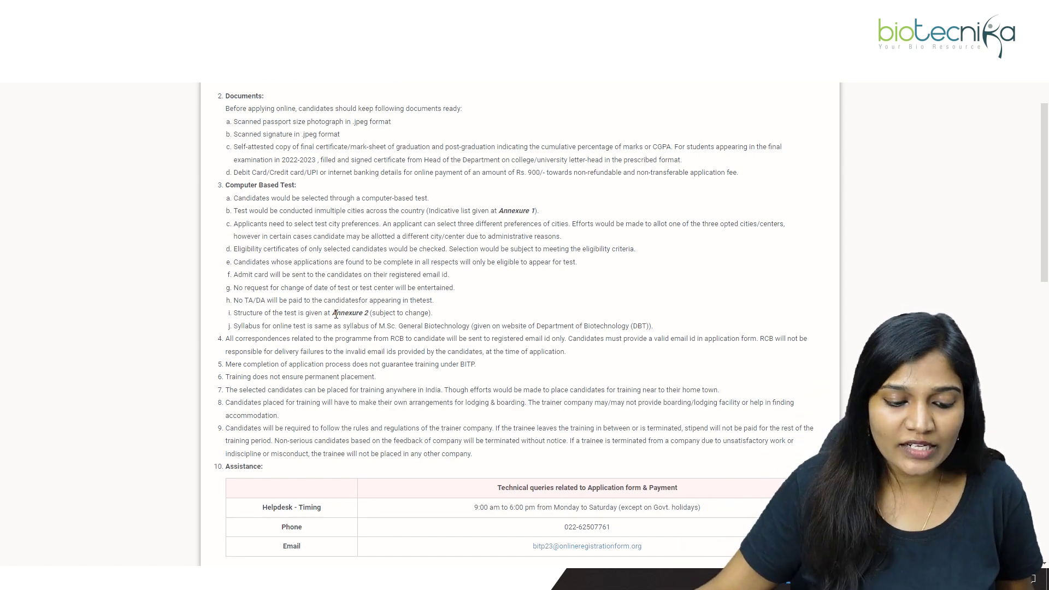
pyautogui.scroll(-1, 363, 271)
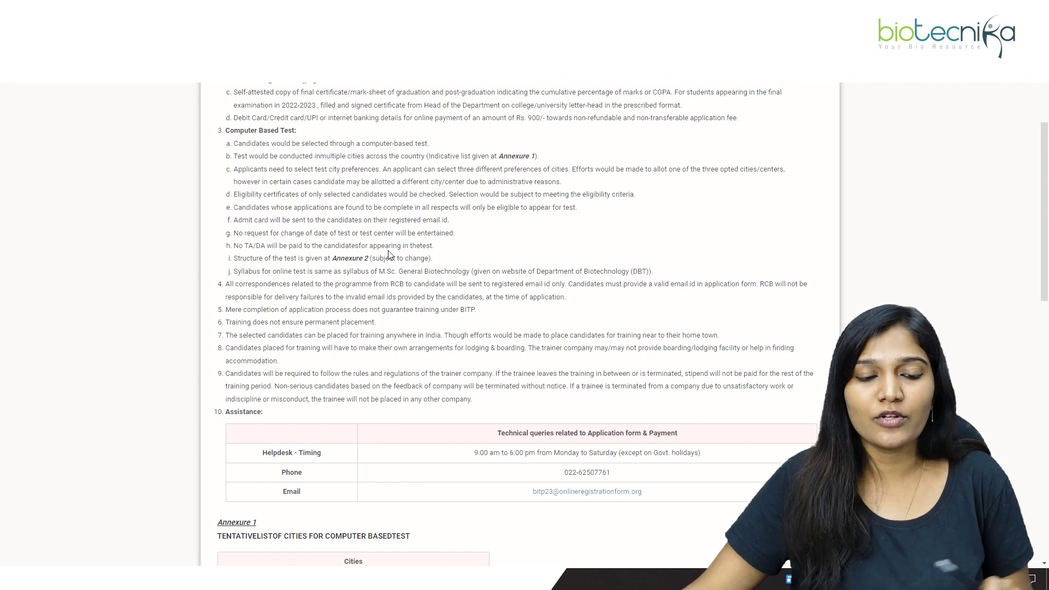
pyautogui.scroll(-1, 356, 265)
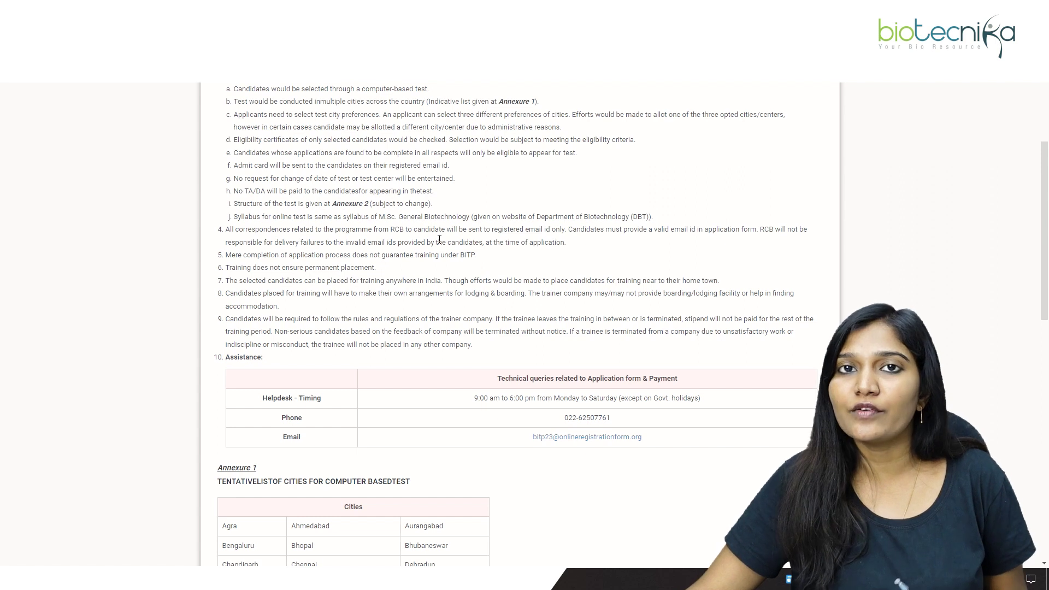
pyautogui.moveTo(381, 217); pyautogui.dragTo(472, 217)
pyautogui.click(611, 231)
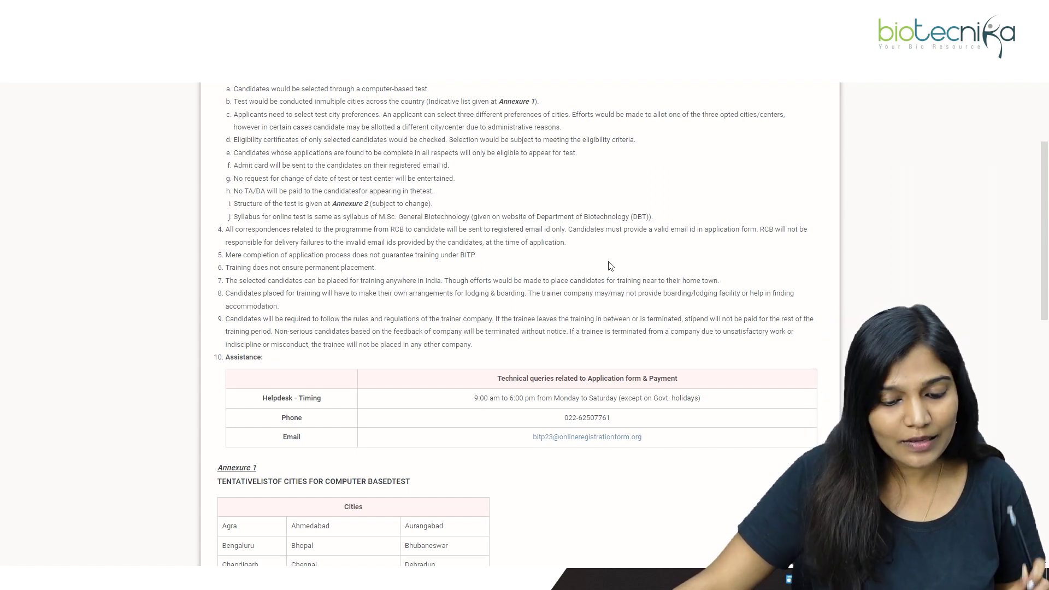
# - Examine the test city list in Annexure 1 and the question paper structure, negative marking rule and biotechnology branches in Annexure 2
pyautogui.scroll(-5, 392, 278)
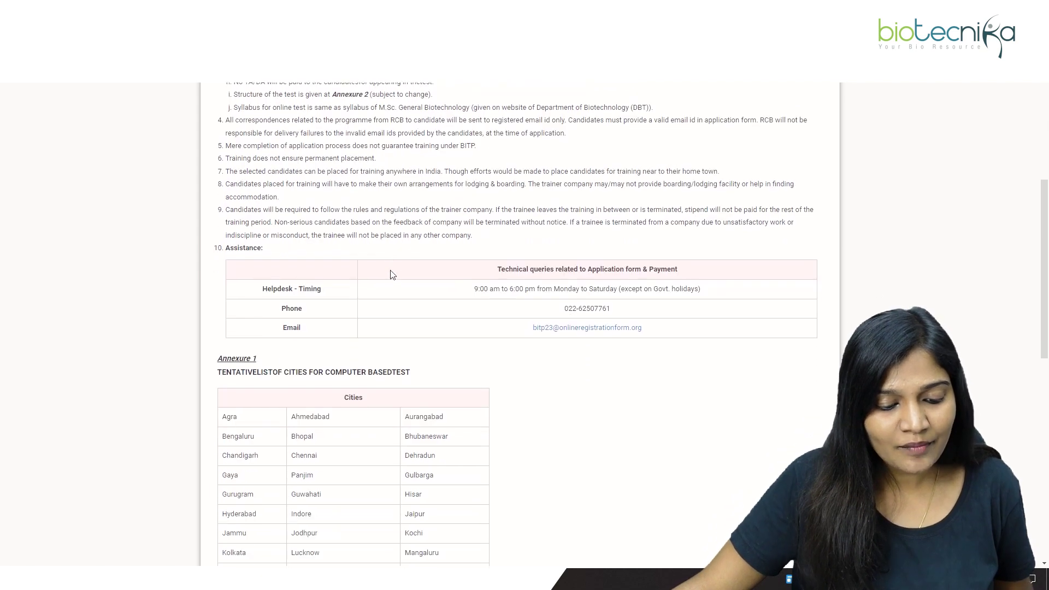
pyautogui.scroll(-2, 361, 280)
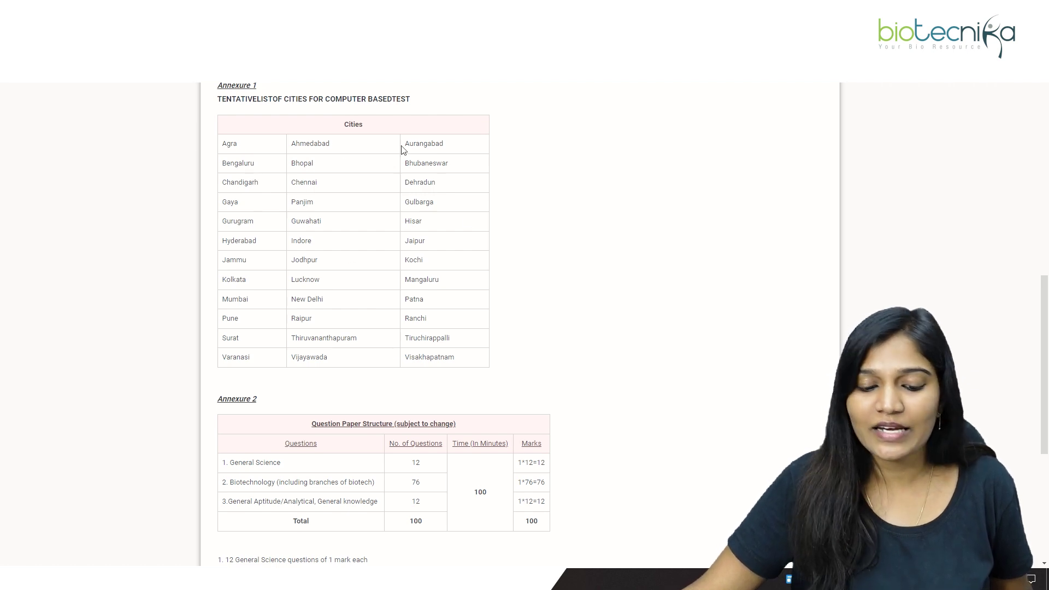
pyautogui.scroll(-1, 345, 221)
pyautogui.scroll(-5, 345, 221)
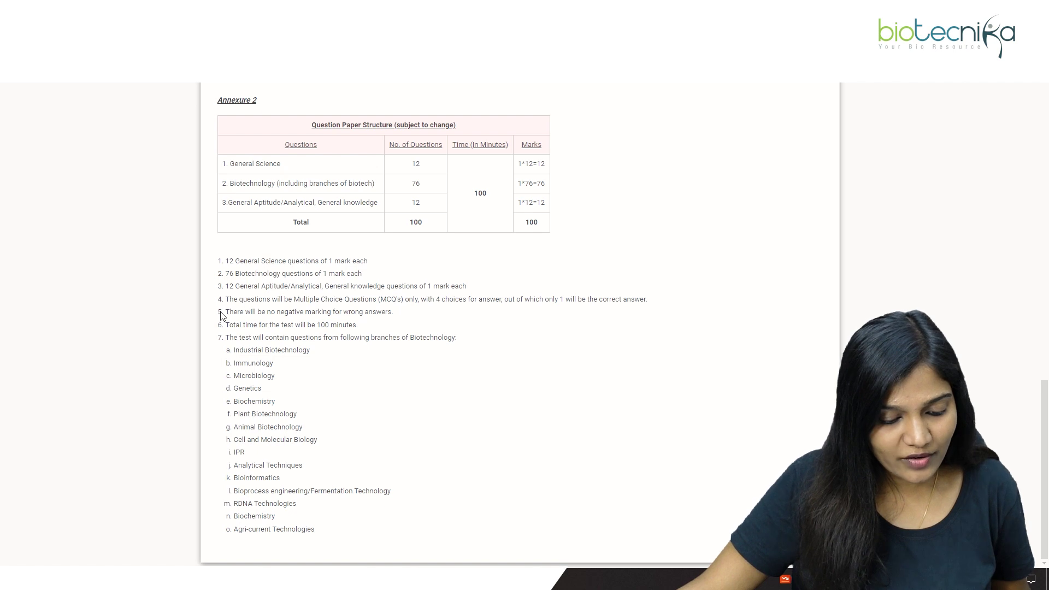
pyautogui.moveTo(227, 318); pyautogui.dragTo(400, 318)
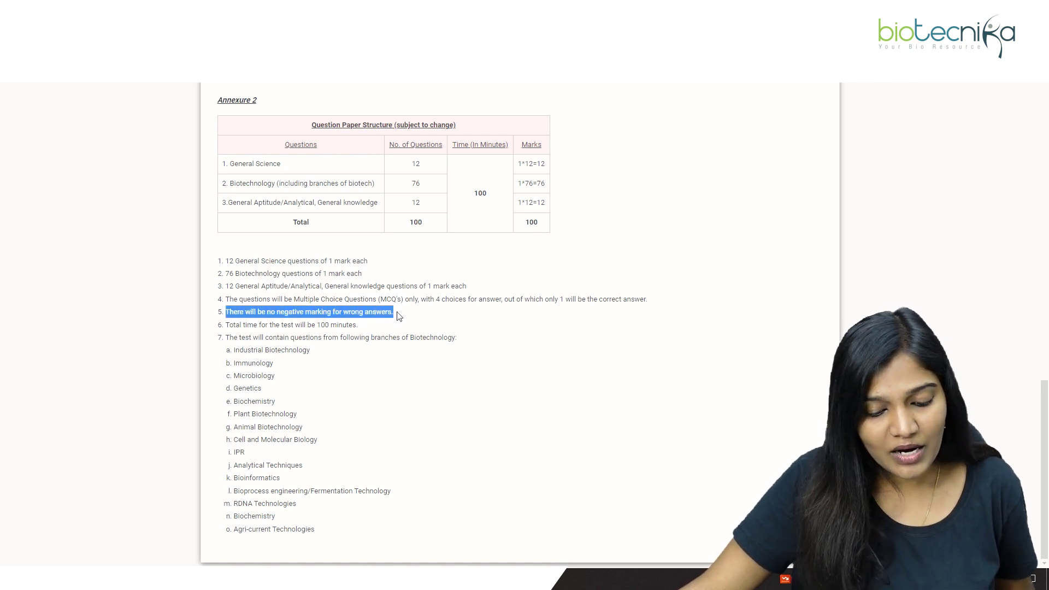
pyautogui.click(409, 318)
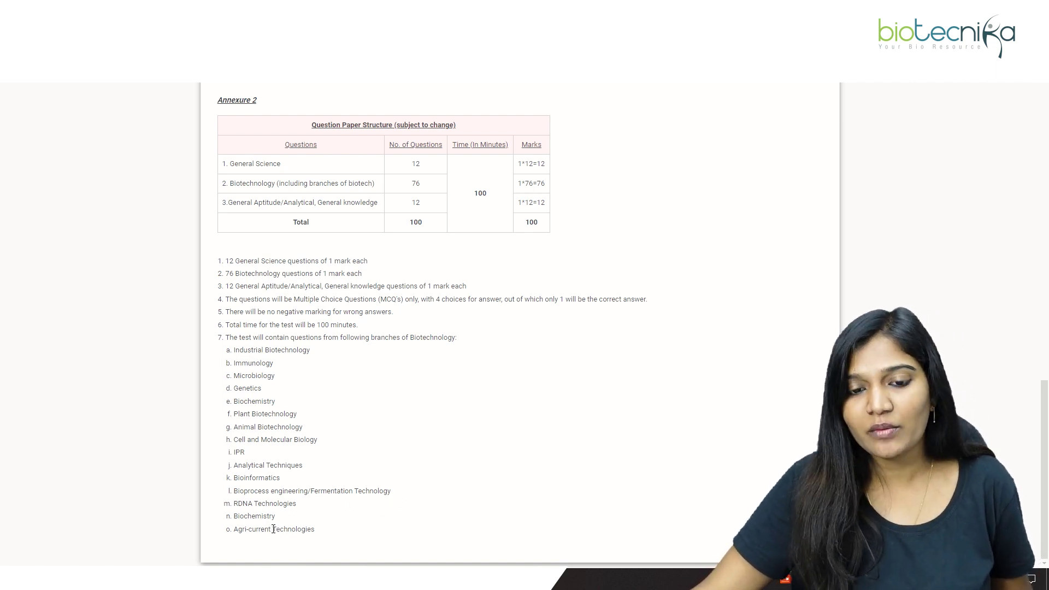
pyautogui.scroll(5, 328, 530)
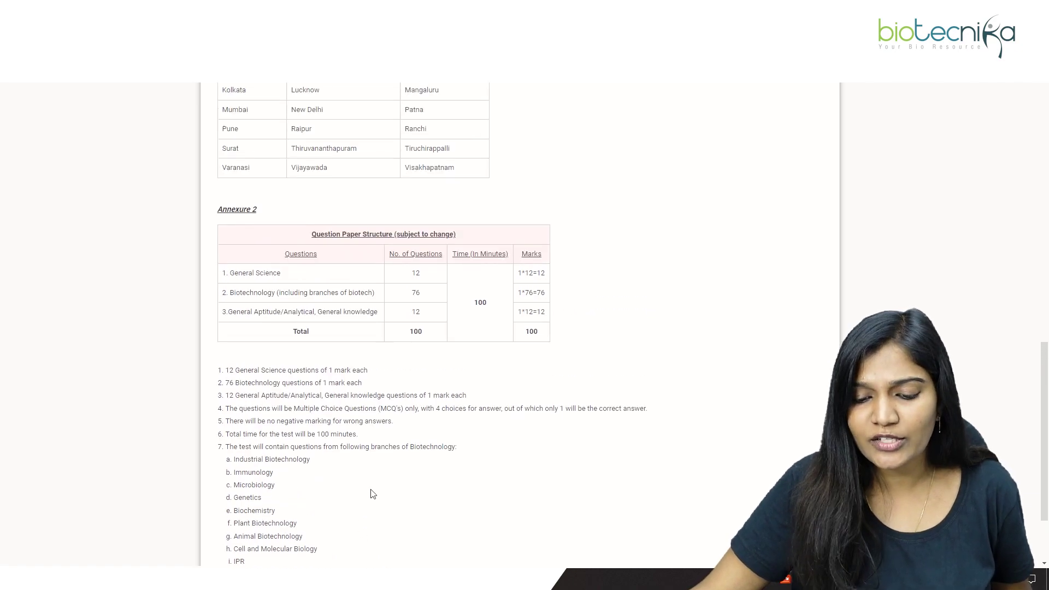
pyautogui.scroll(15, 376, 463)
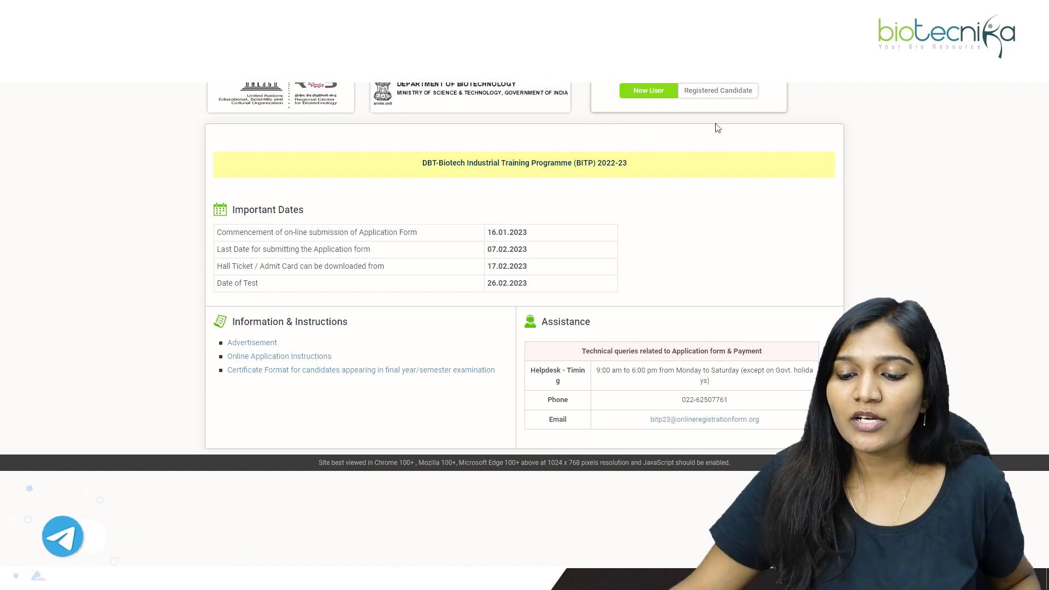
# - Open the new user application page for the BITP 2022-23 programme
pyautogui.click(645, 91)
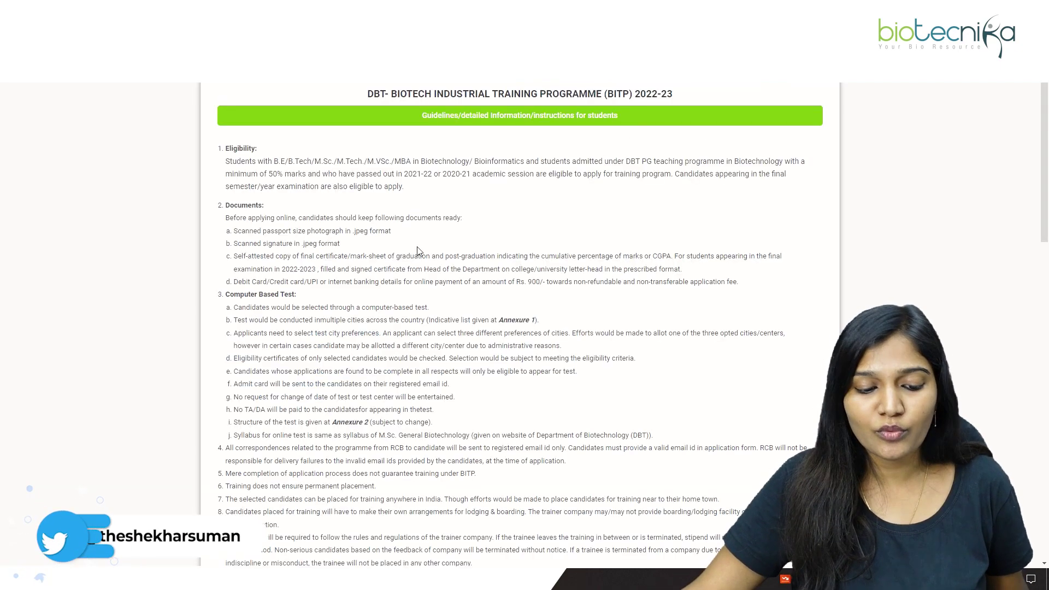
# - Agree to abide by the instructions at the end of the guidelines and continue to the sign-up form
pyautogui.scroll(-10, 462, 173)
pyautogui.scroll(-7, 462, 174)
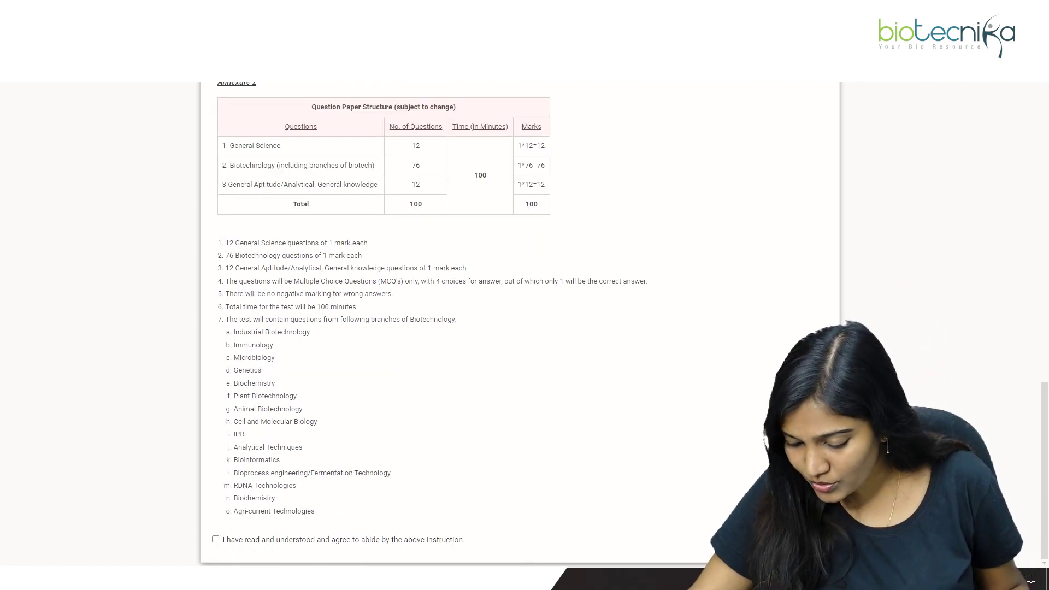
pyautogui.click(216, 540)
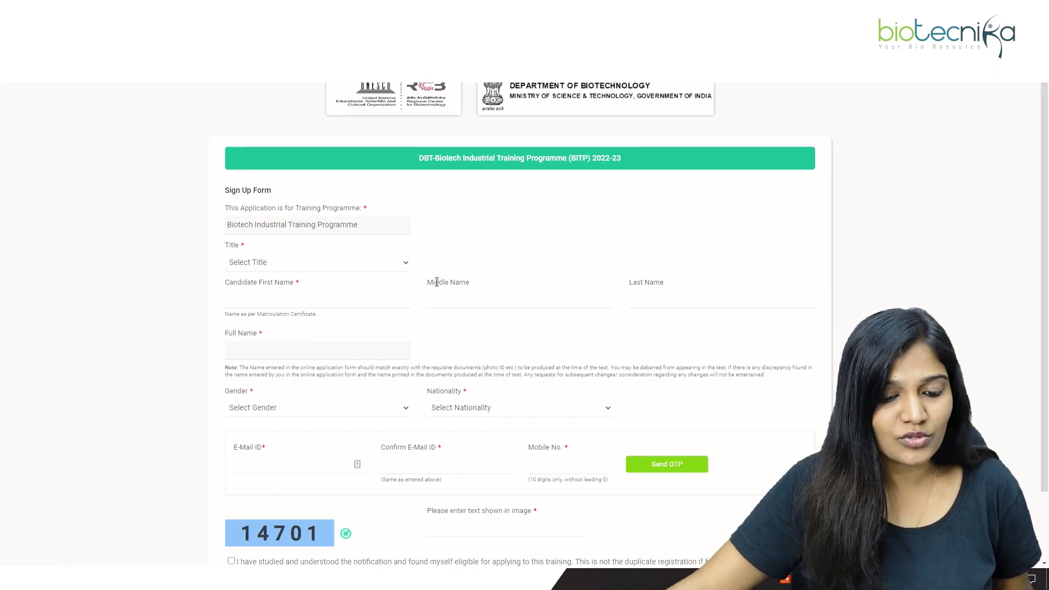
# - Fill in the sign-up form with title Ms., the candidate's name, gender Female, nationality Indian, the e-mail, mobile number and image text
pyautogui.scroll(-1, 489, 256)
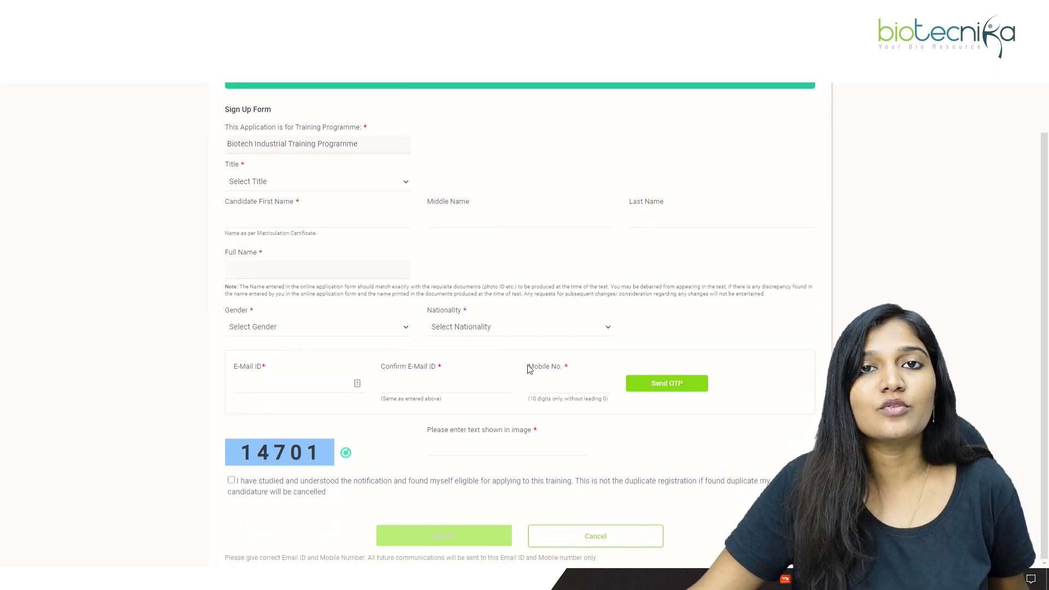
pyautogui.click(394, 391)
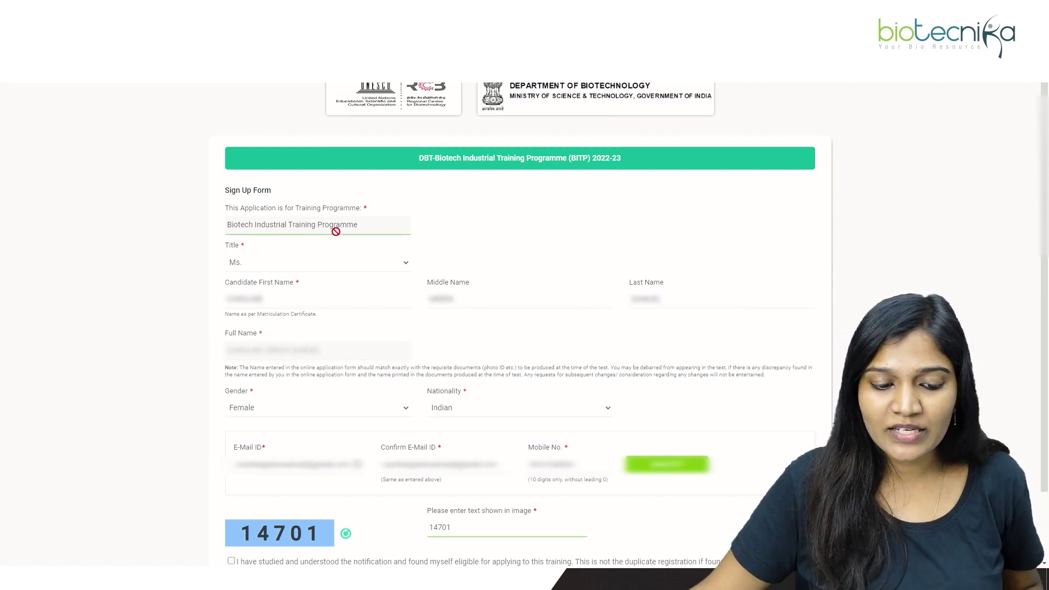
pyautogui.scroll(-1, 333, 232)
pyautogui.click(258, 211)
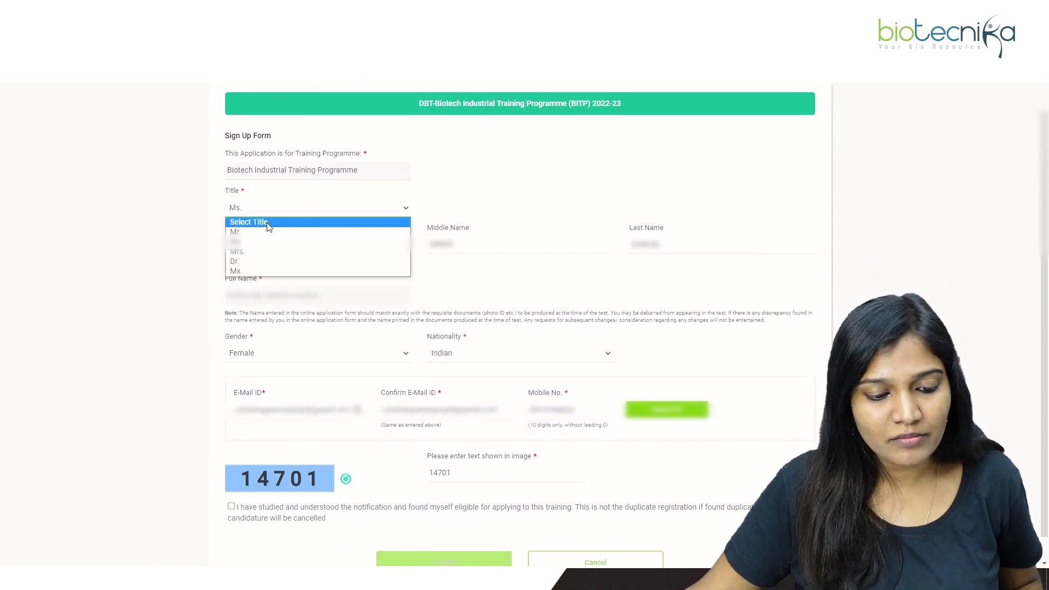
pyautogui.click(272, 243)
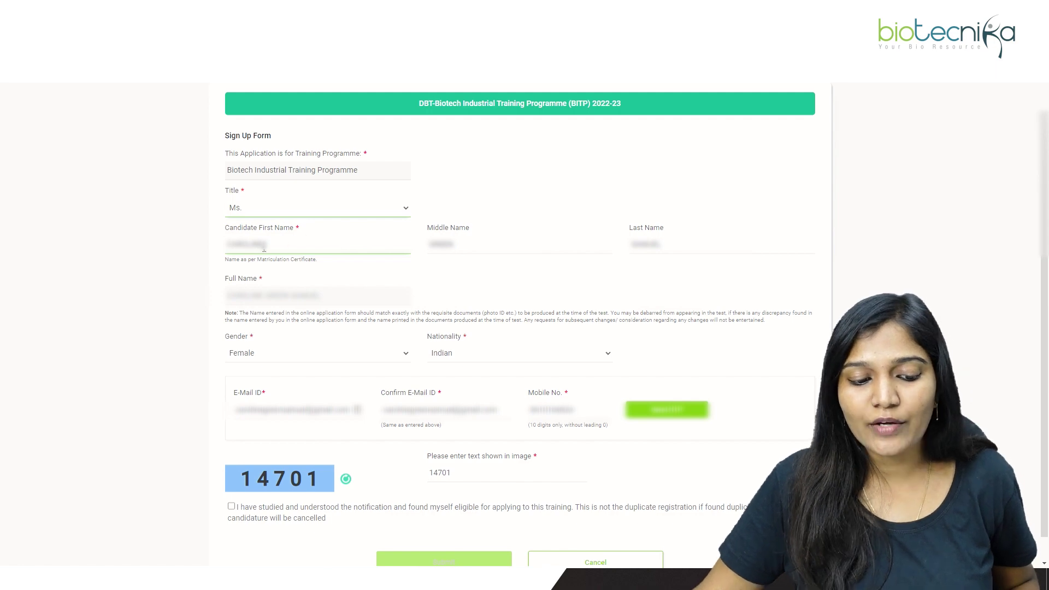
pyautogui.click(711, 242)
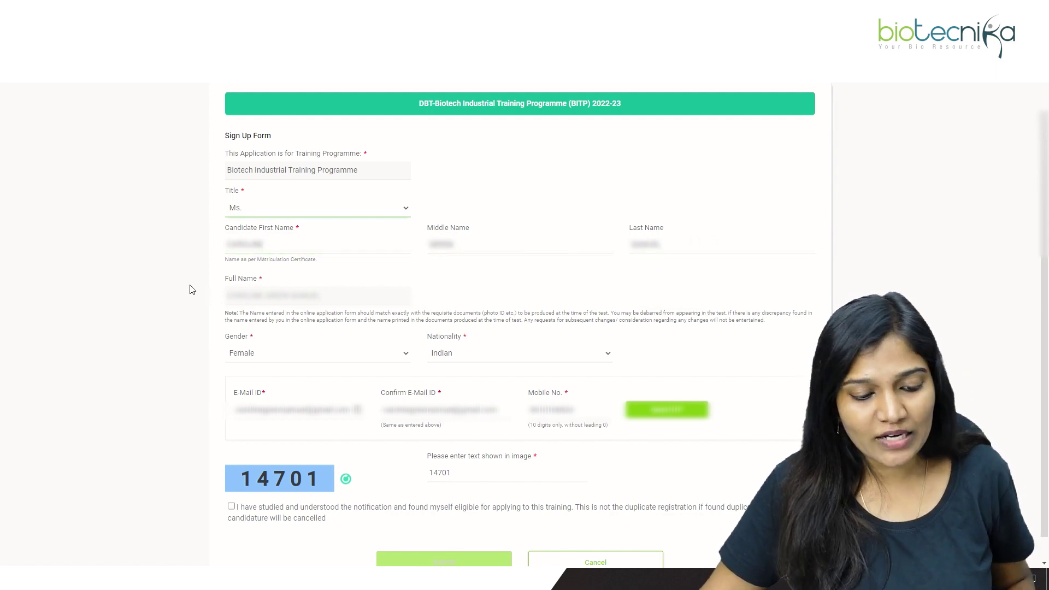
# - Check the e-mail, confirmation e-mail, mobile number and image text entries in the sign-up form
pyautogui.scroll(-1, 192, 290)
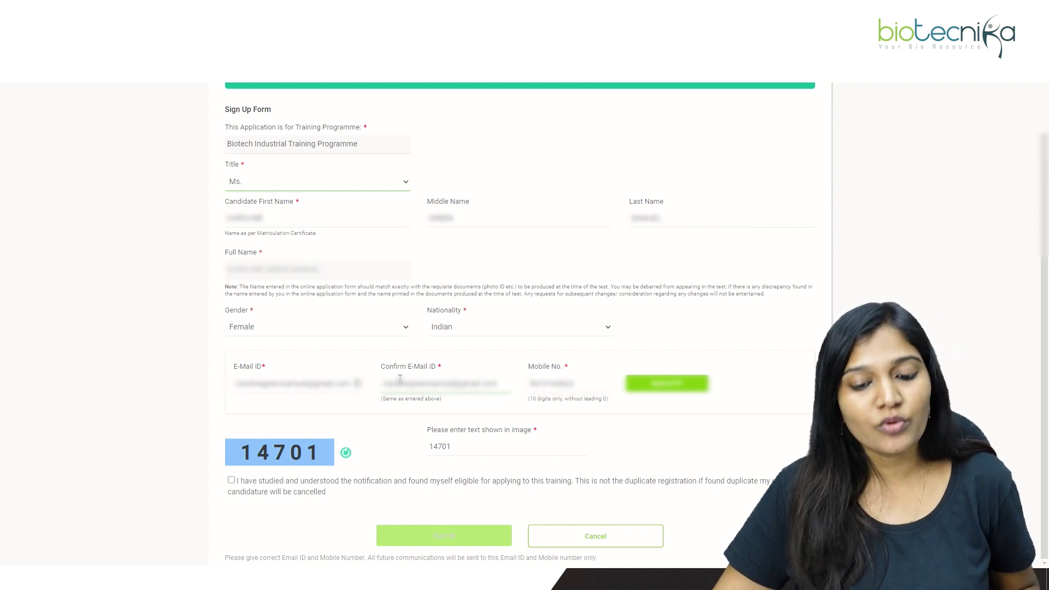
pyautogui.click(465, 387)
pyautogui.press('Tab')
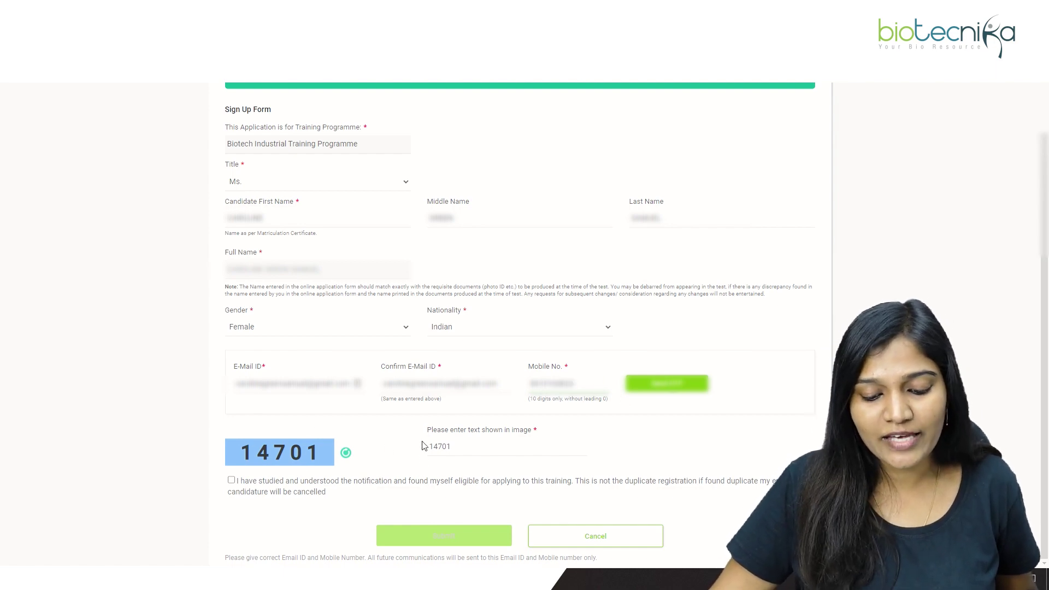
pyautogui.click(489, 446)
# - Complete the registration by accepting the eligibility declaration and verifying the mobile number with the OTP, and highlight the confirmation text
pyautogui.click(232, 479)
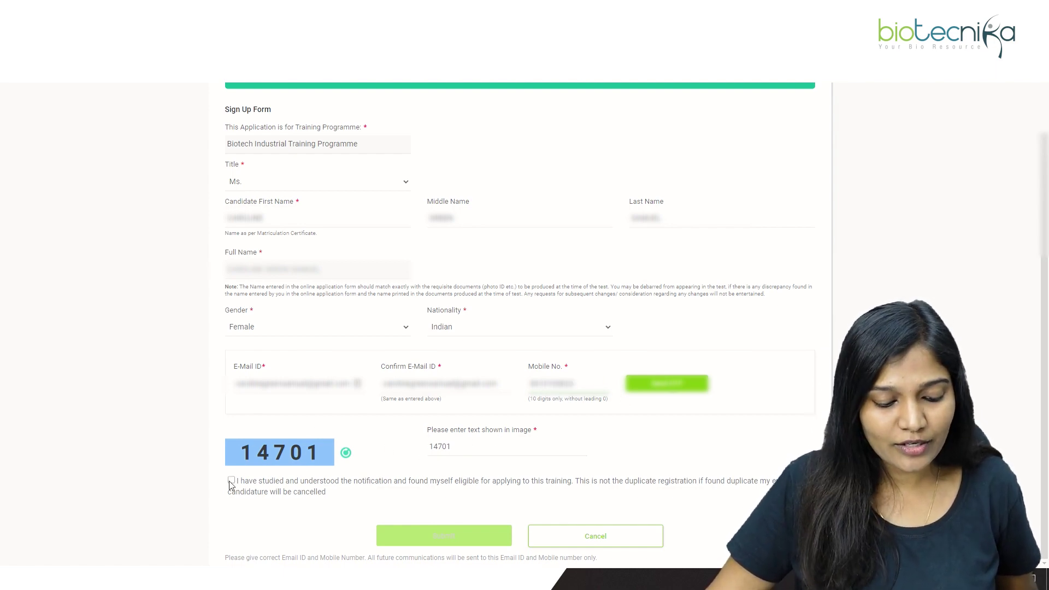
pyautogui.click(670, 388)
pyautogui.click(748, 384)
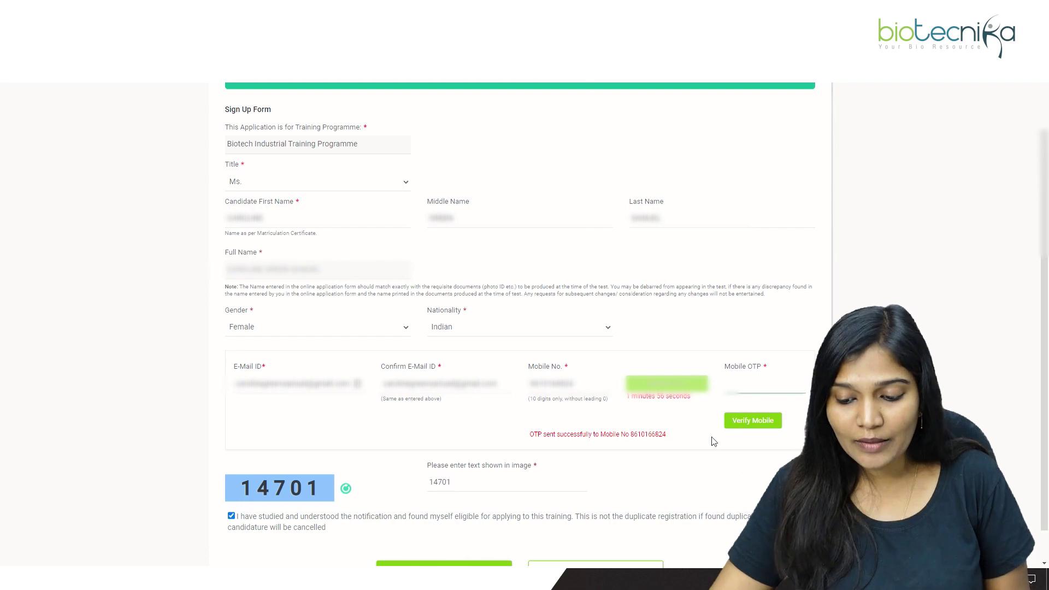
pyautogui.scroll(-1, 586, 446)
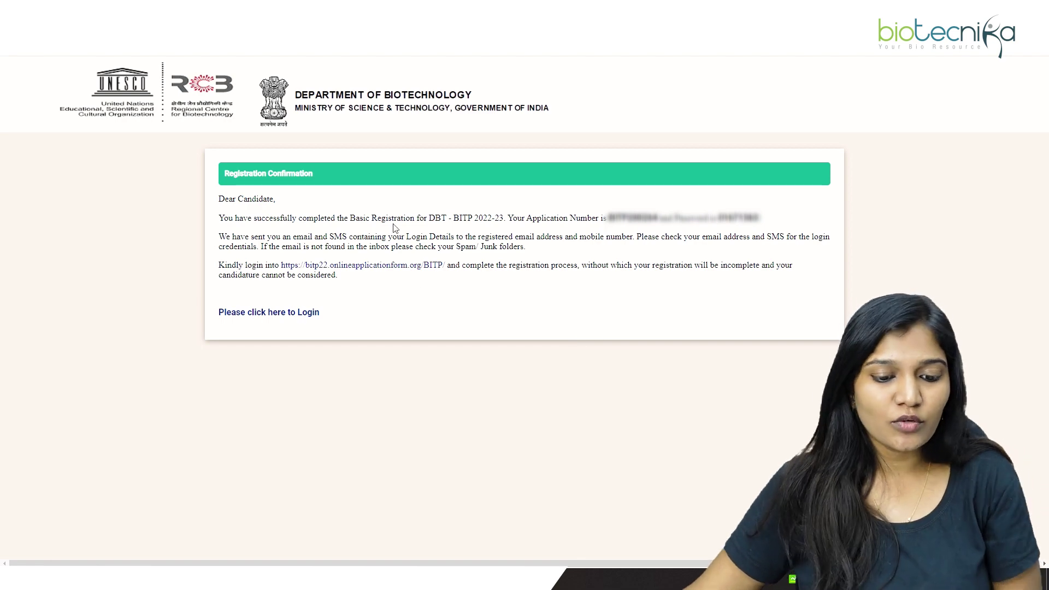
pyautogui.moveTo(526, 218); pyautogui.dragTo(658, 218)
pyautogui.click(712, 232)
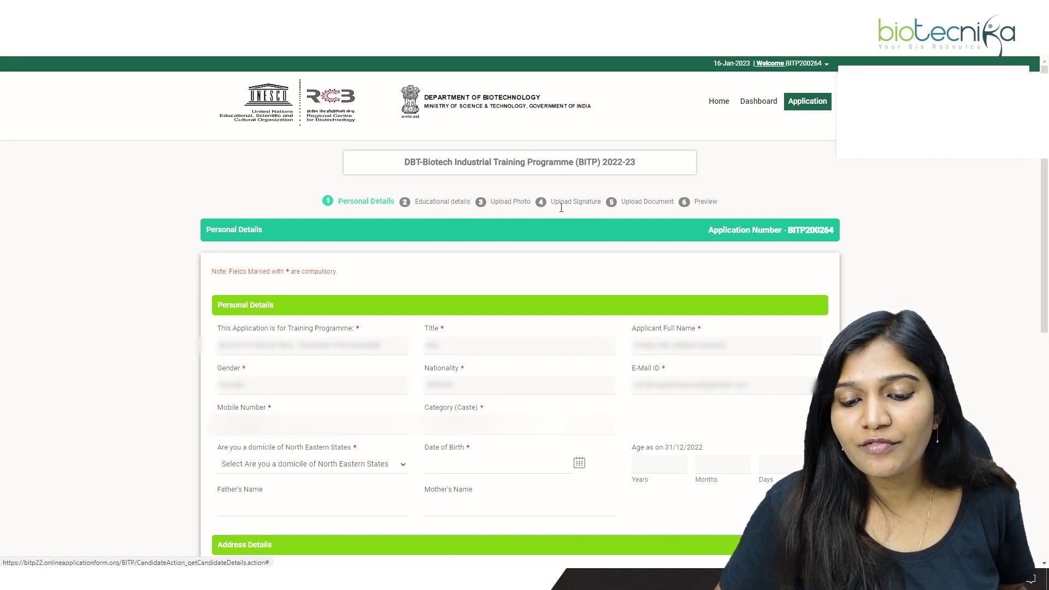
# - In the personal details, set the category to Un-Reserved (UR) and the North Eastern States domicile to No
pyautogui.scroll(-5, 452, 286)
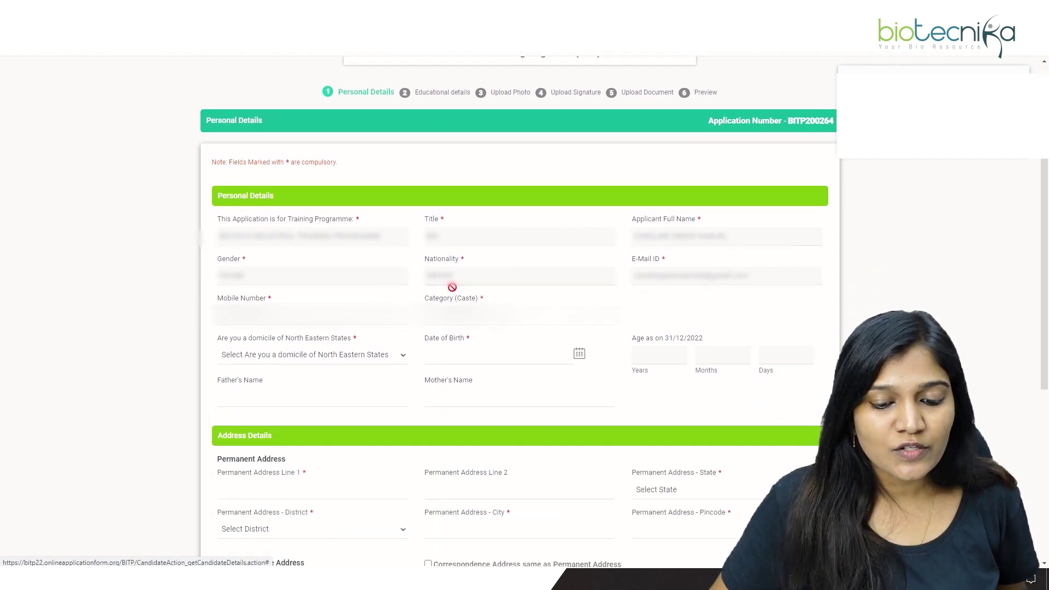
pyautogui.scroll(3, 360, 267)
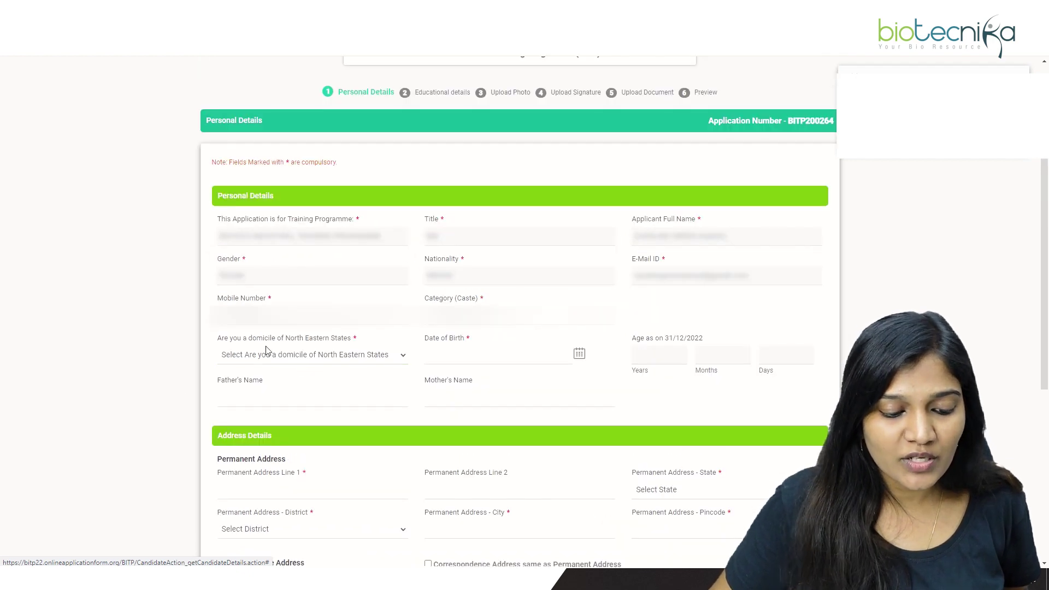
pyautogui.click(473, 319)
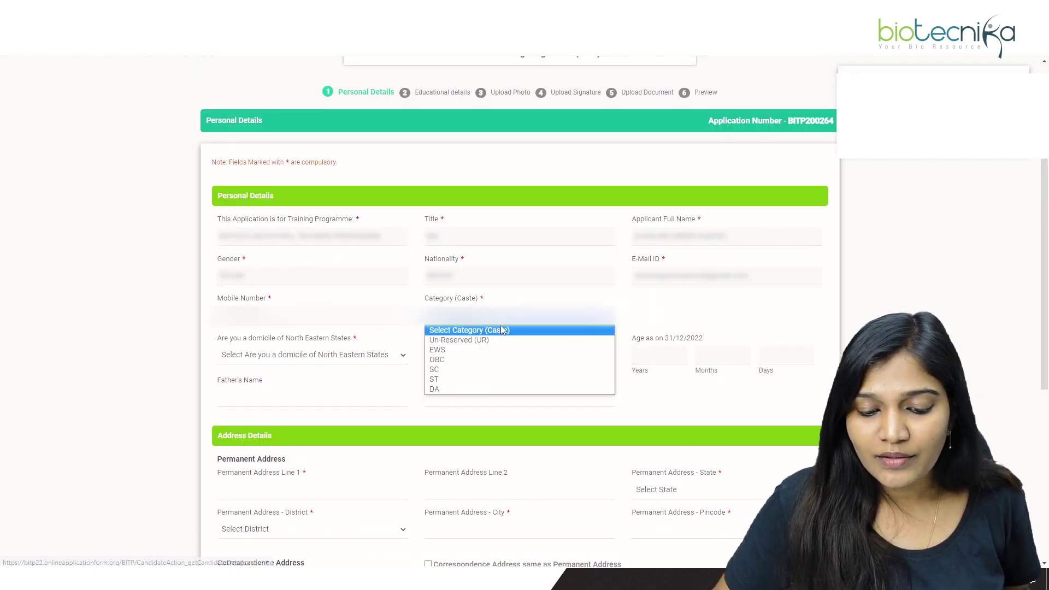
pyautogui.click(495, 340)
pyautogui.click(328, 356)
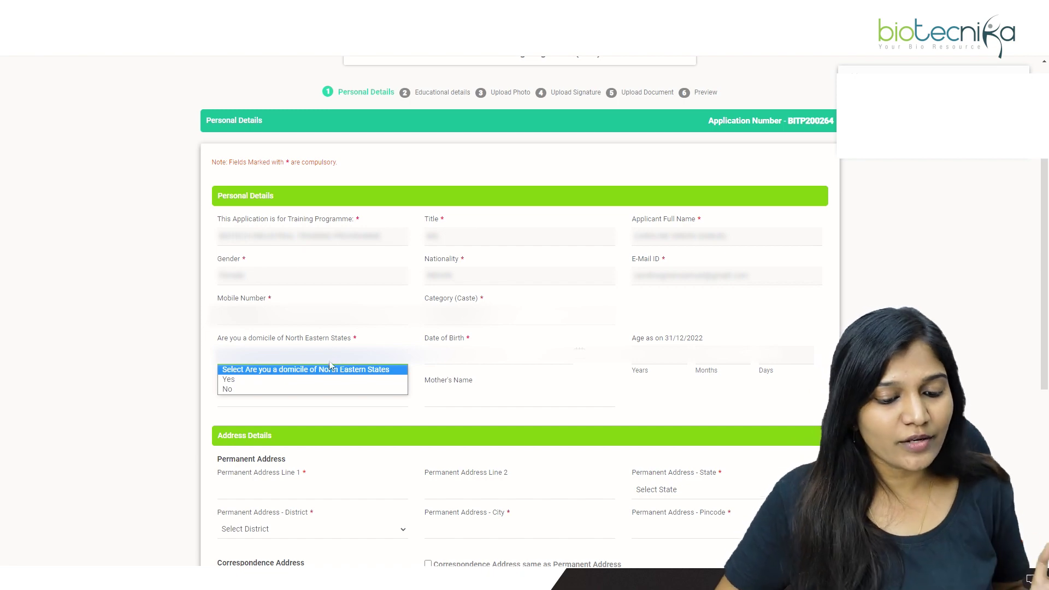
pyautogui.click(327, 387)
# - Enter the candidate's date of birth in the personal details using the calendar
pyautogui.click(547, 357)
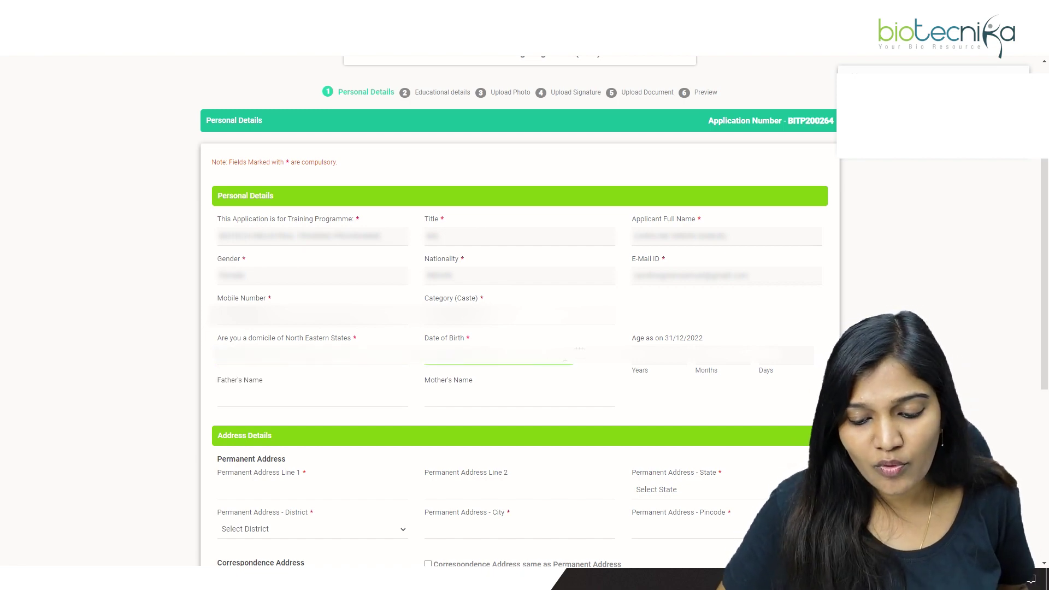
pyautogui.click(581, 363)
pyautogui.click(508, 373)
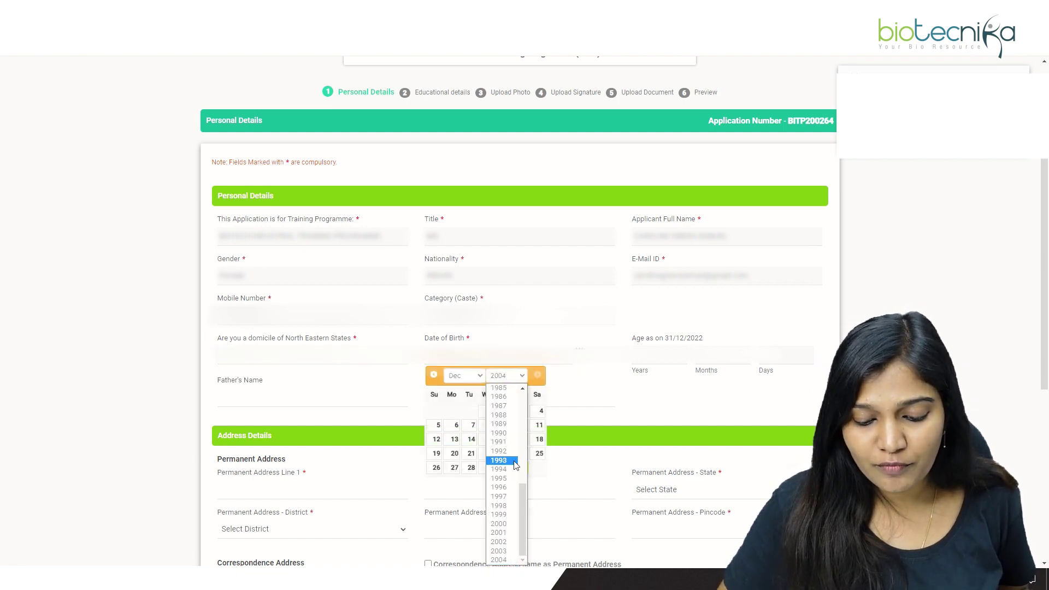
# - Go through the parents' names, address and preferred test city sections, and save the personal details
pyautogui.click(313, 398)
pyautogui.scroll(-3, 313, 348)
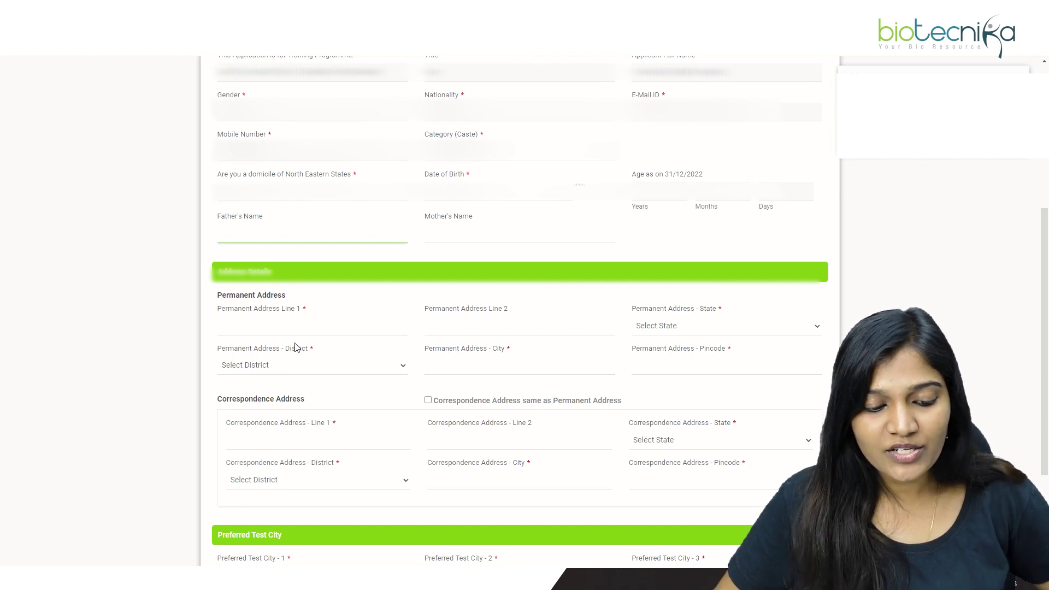
pyautogui.scroll(-1, 464, 417)
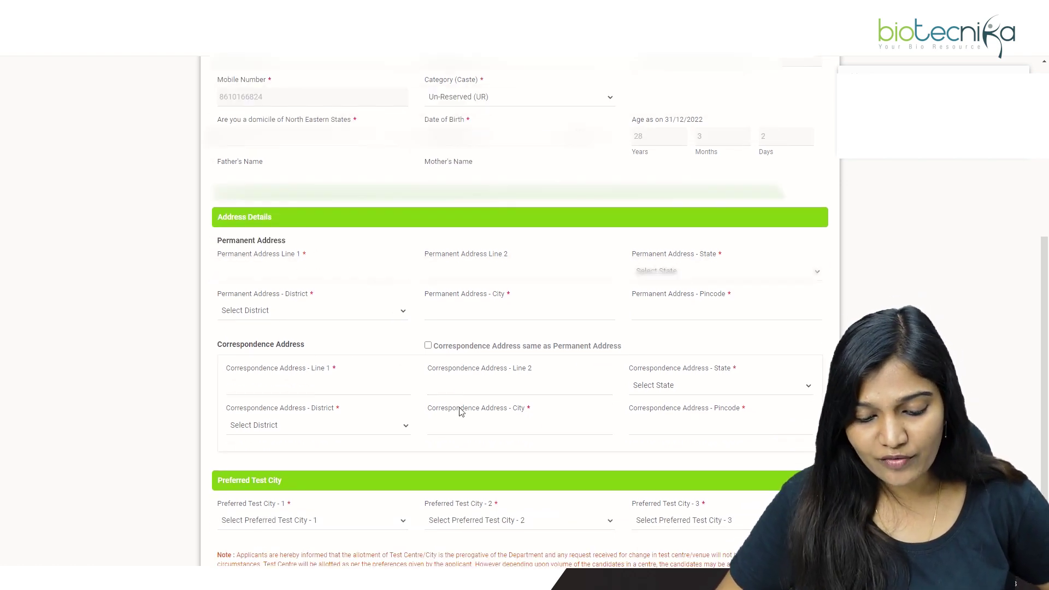
pyautogui.scroll(-2, 366, 465)
pyautogui.click(297, 421)
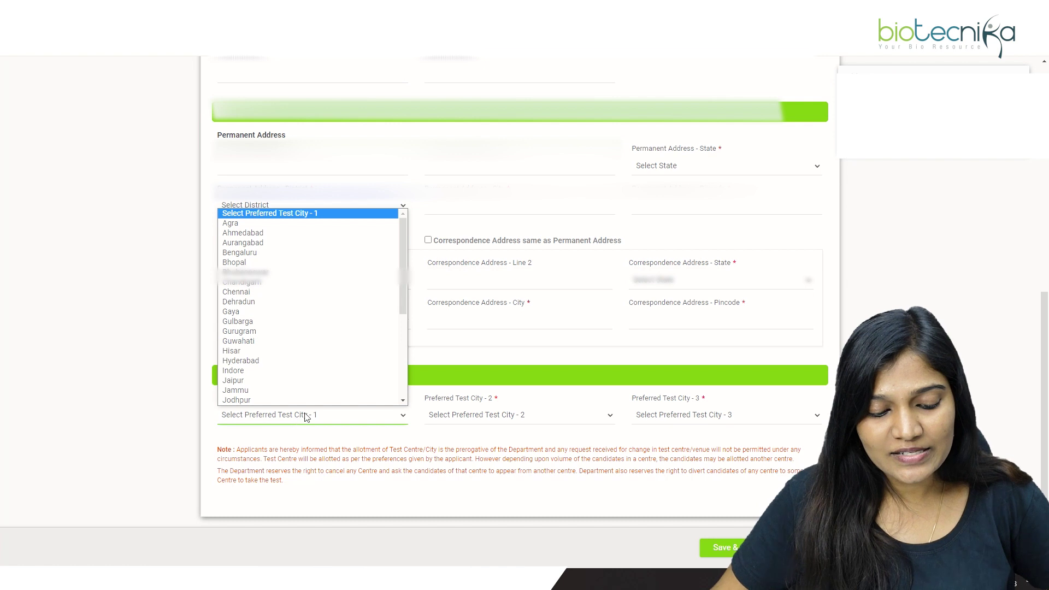
pyautogui.scroll(-3, 315, 295)
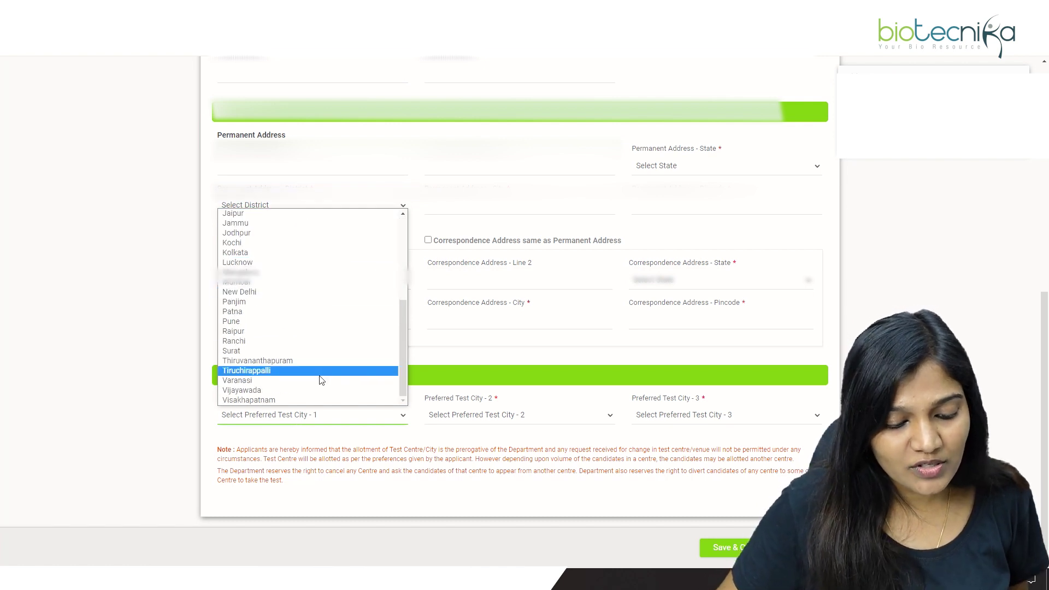
pyautogui.scroll(4, 350, 274)
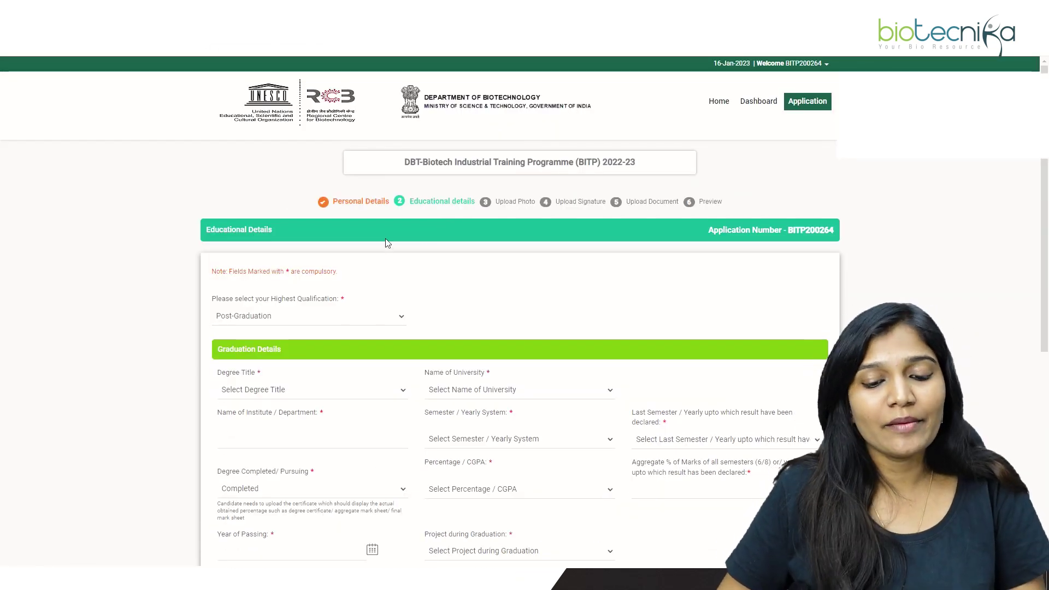
# - Select Post-Graduation as the highest qualification in the educational details
pyautogui.scroll(-2, 477, 228)
pyautogui.click(291, 213)
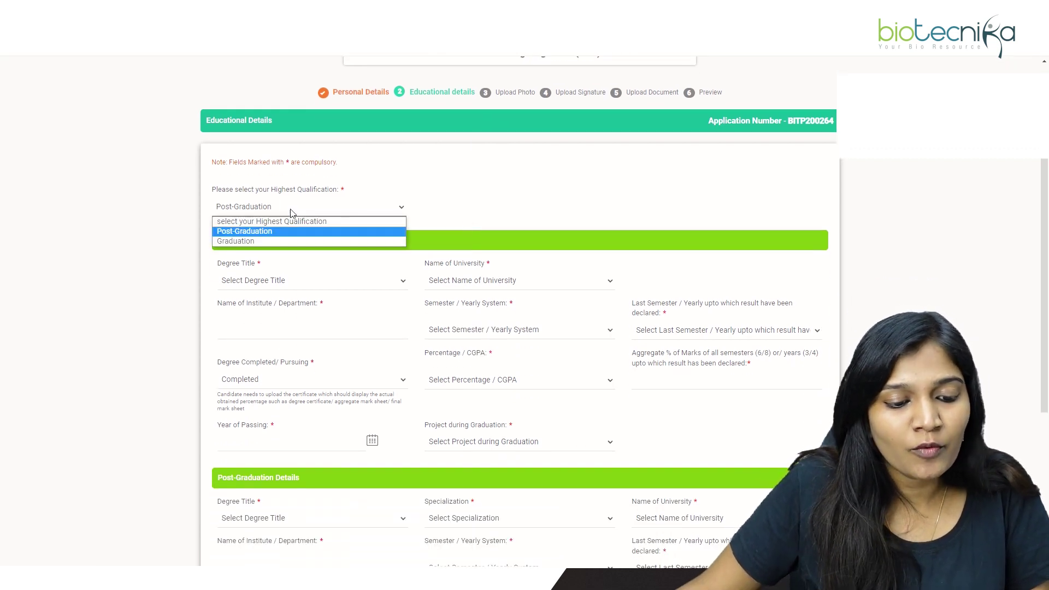
pyautogui.click(278, 234)
pyautogui.scroll(-1, 320, 248)
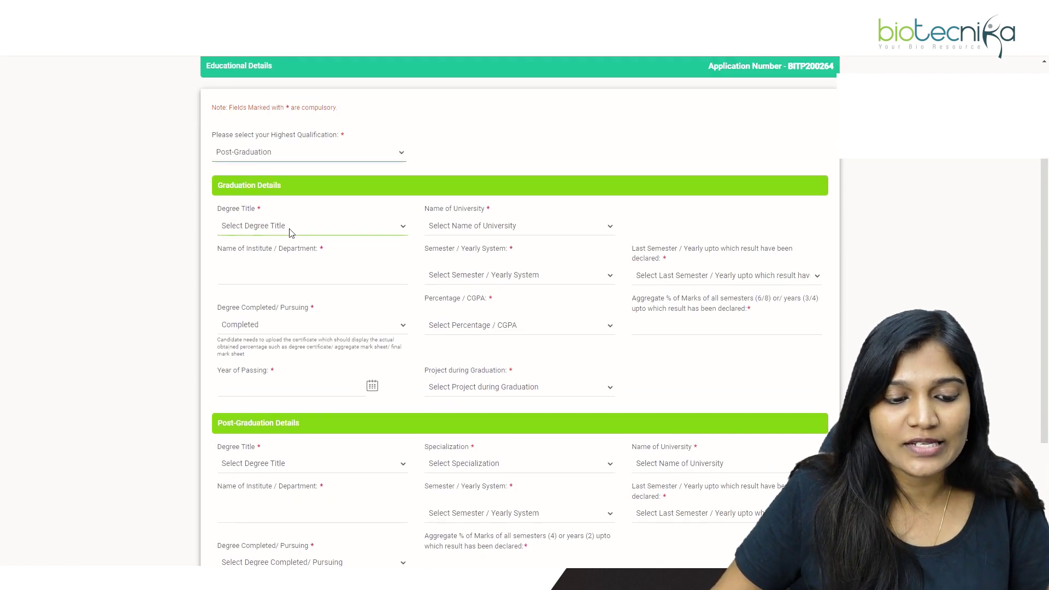
# - Try B.Sc and B.E as the graduation degree title to compare the specialization entry each one offers
pyautogui.click(290, 229)
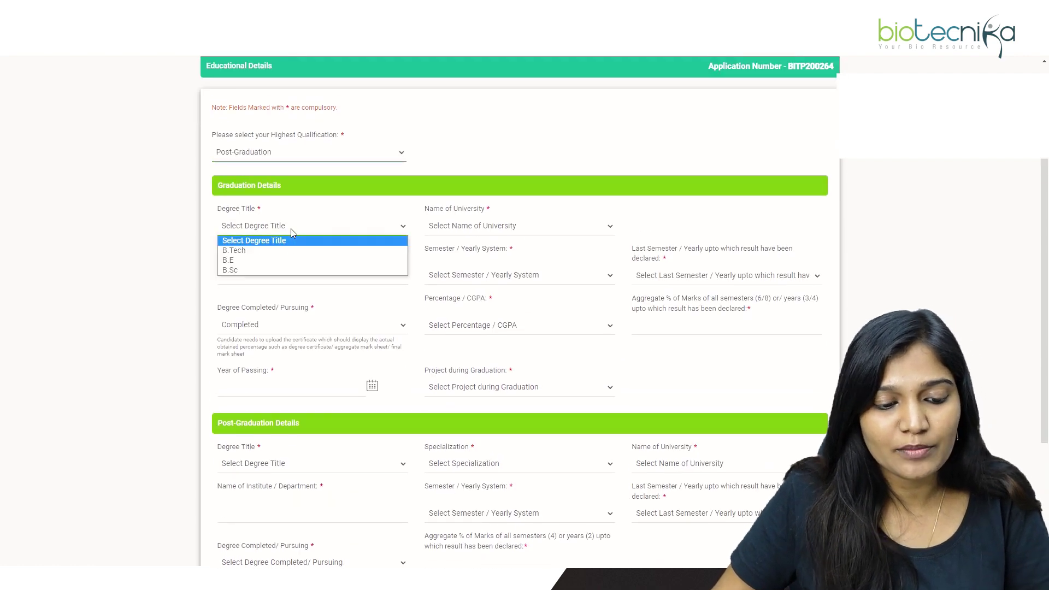
pyautogui.click(293, 270)
pyautogui.click(496, 230)
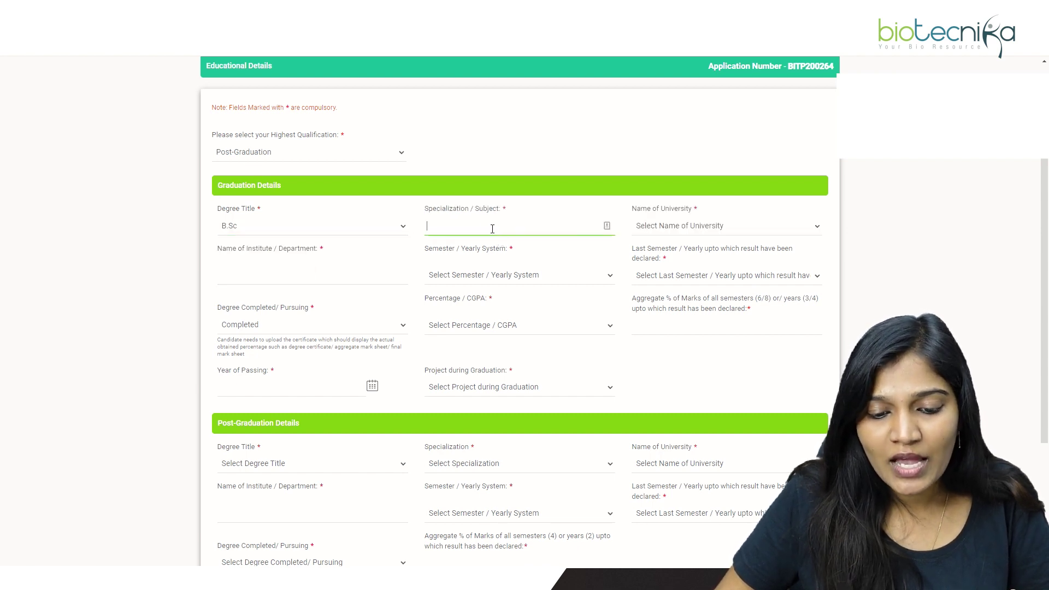
pyautogui.click(351, 229)
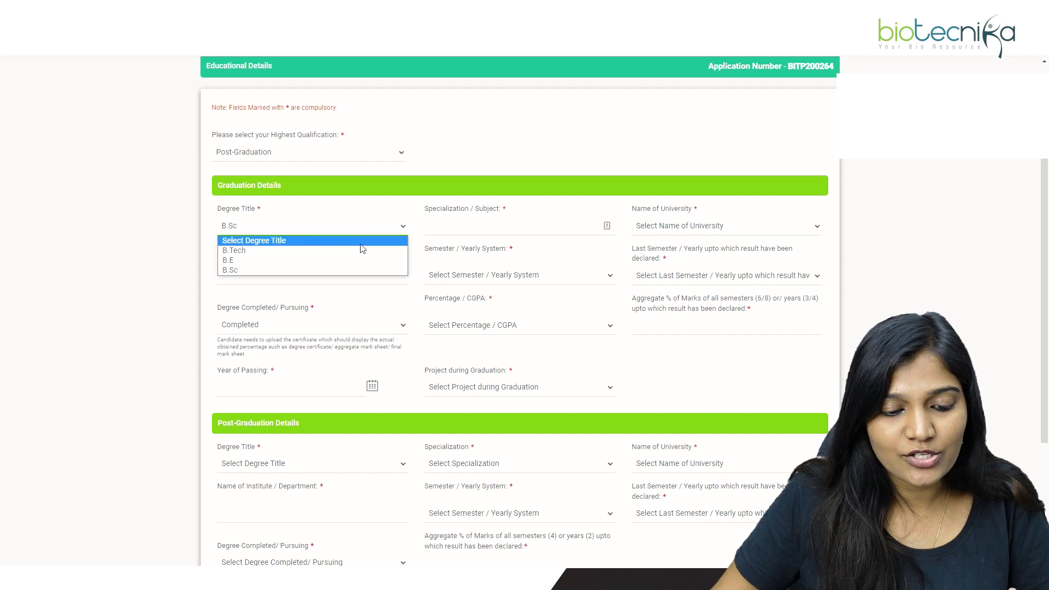
pyautogui.click(302, 261)
pyautogui.click(493, 231)
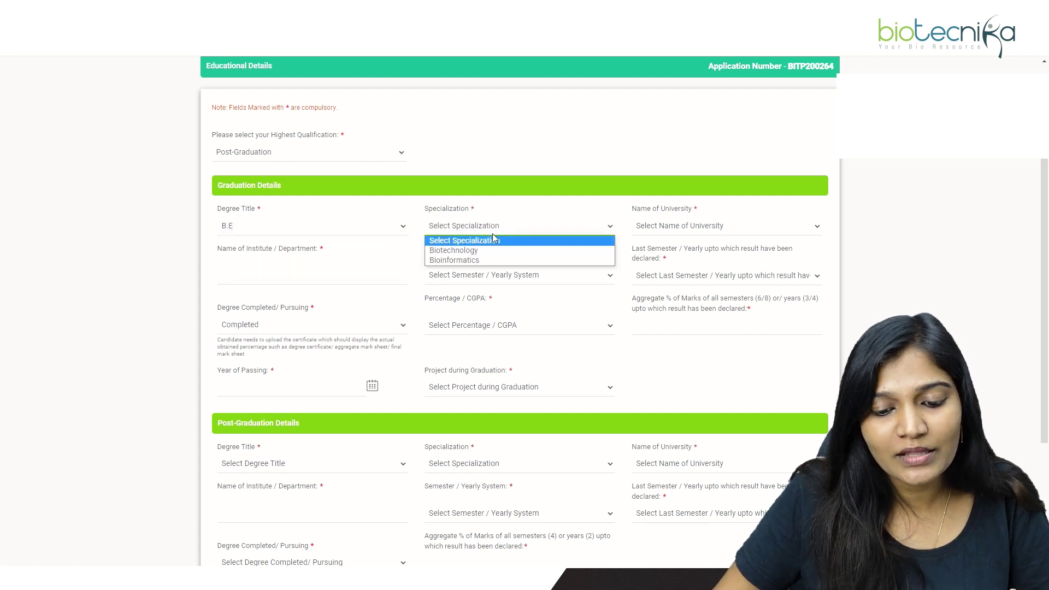
# - Set the graduation degree title to B.Sc with biotechnology as the specialization
pyautogui.click(366, 229)
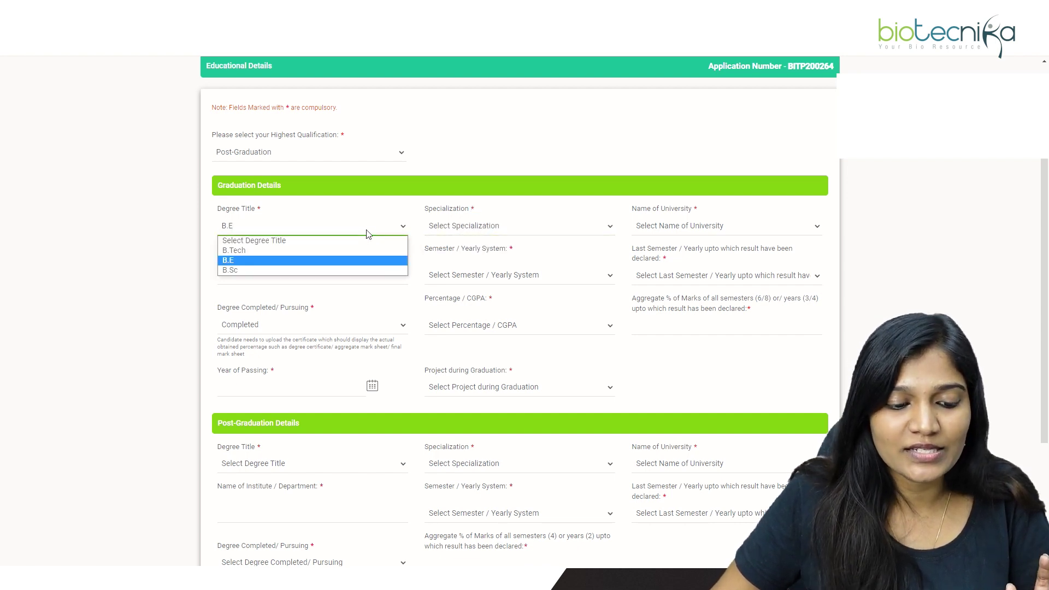
pyautogui.click(321, 270)
pyautogui.click(493, 228)
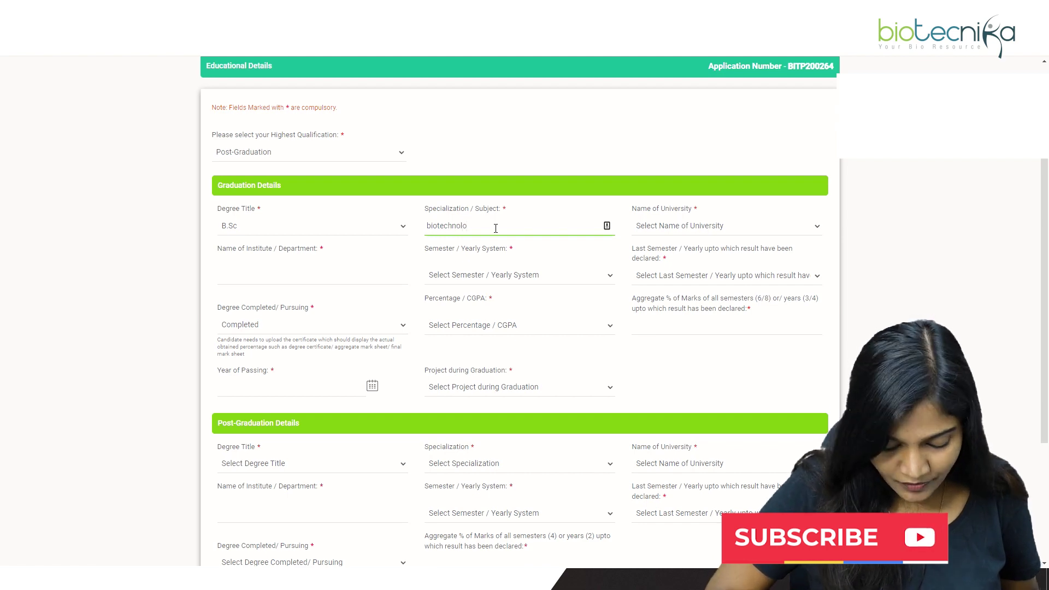
# - Set the graduation university to Banaras Hindu University, Varanasi, and the institute or department name to biotechnology
pyautogui.click(725, 228)
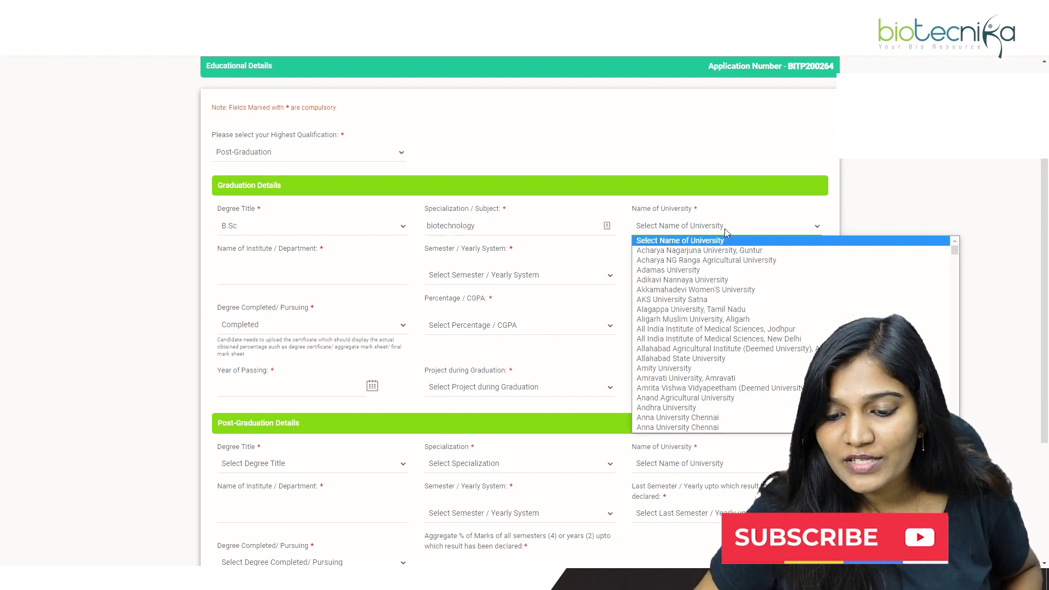
pyautogui.scroll(-5, 713, 374)
pyautogui.scroll(6, 716, 371)
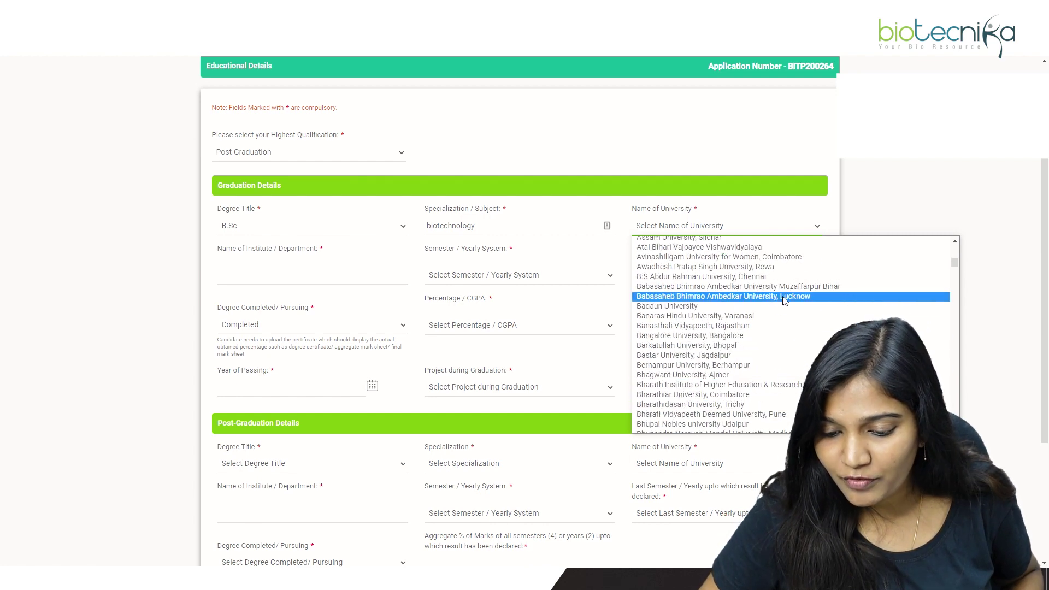
pyautogui.click(738, 317)
pyautogui.click(287, 272)
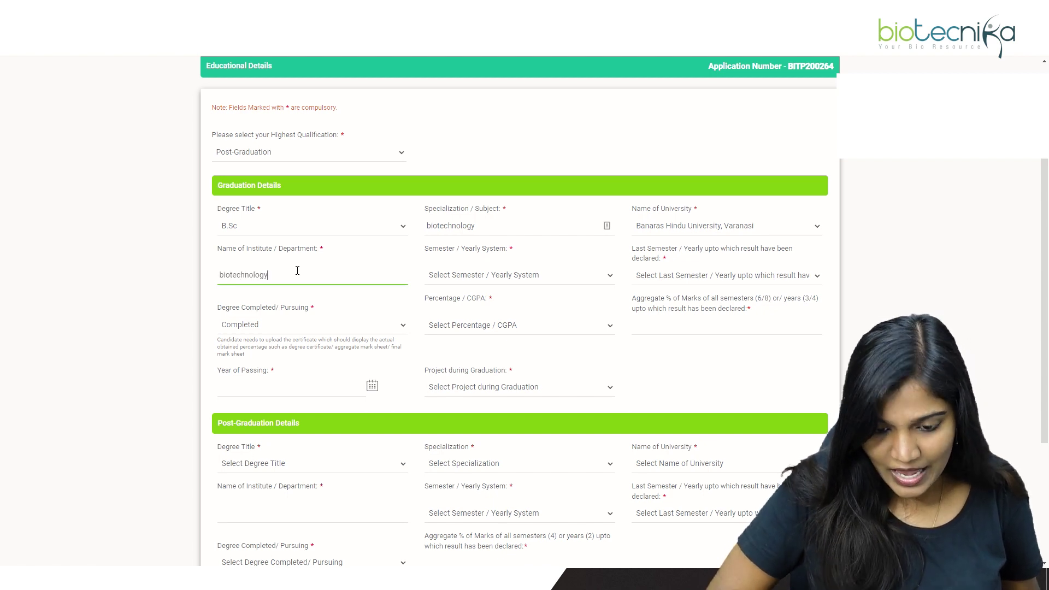
# - Try the Yearly and Semester systems in the graduation details to compare the last-declared-result options each one offers
pyautogui.click(546, 277)
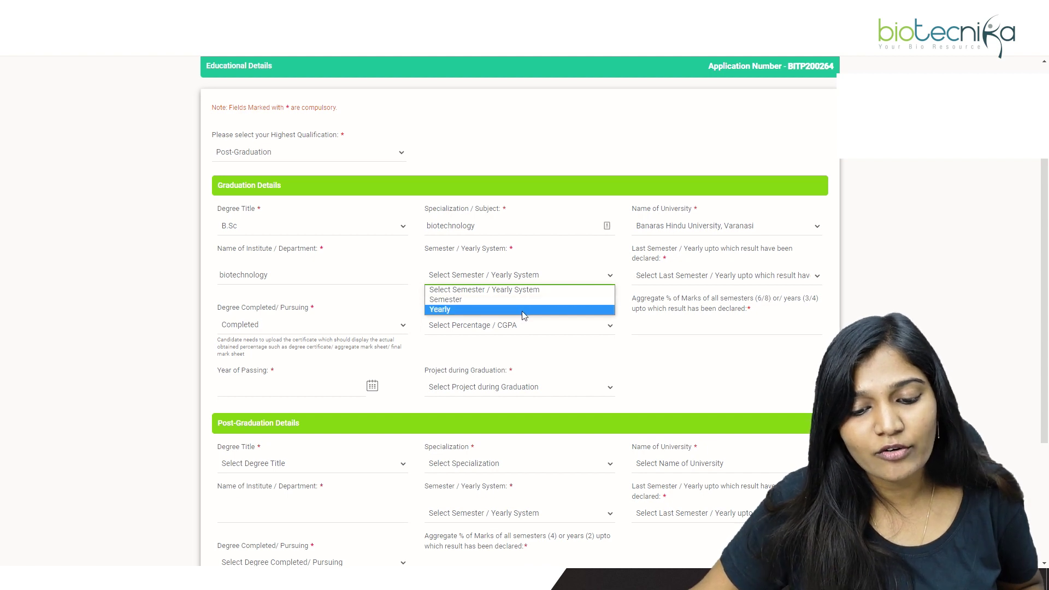
pyautogui.click(524, 311)
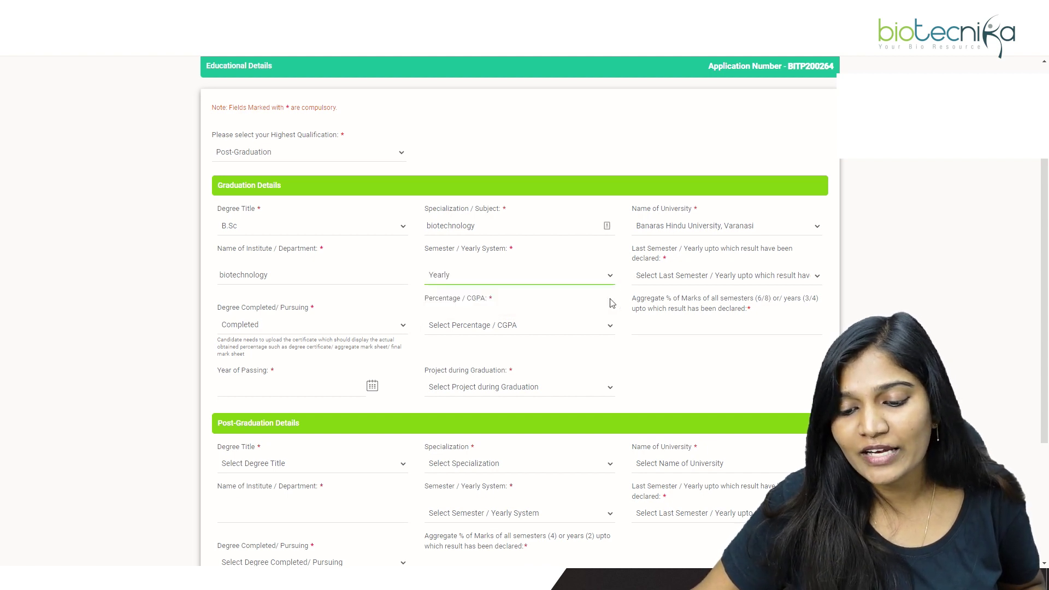
pyautogui.click(675, 276)
pyautogui.click(667, 320)
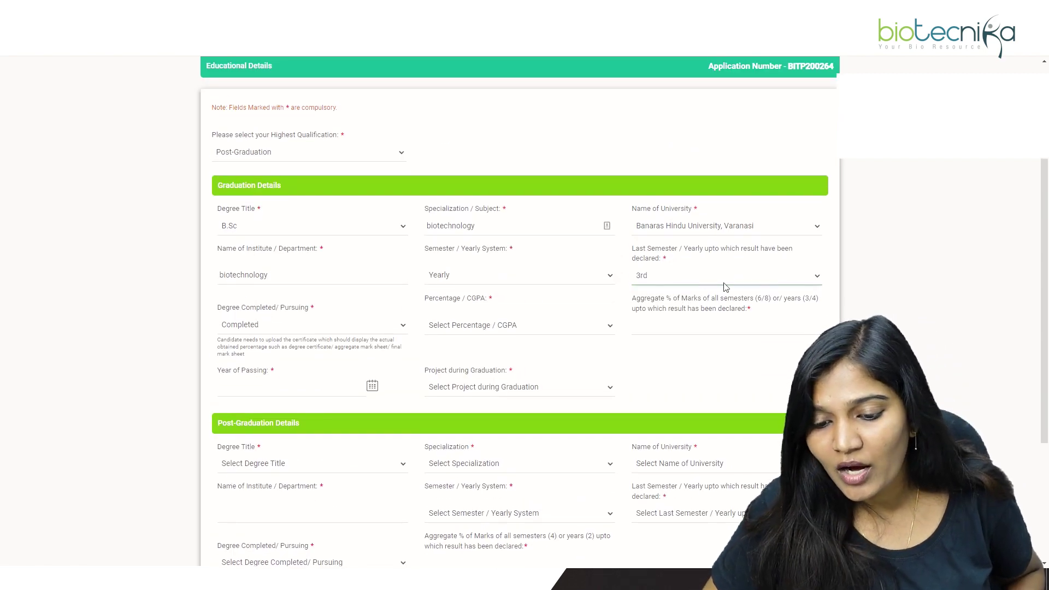
pyautogui.click(703, 283)
pyautogui.click(484, 277)
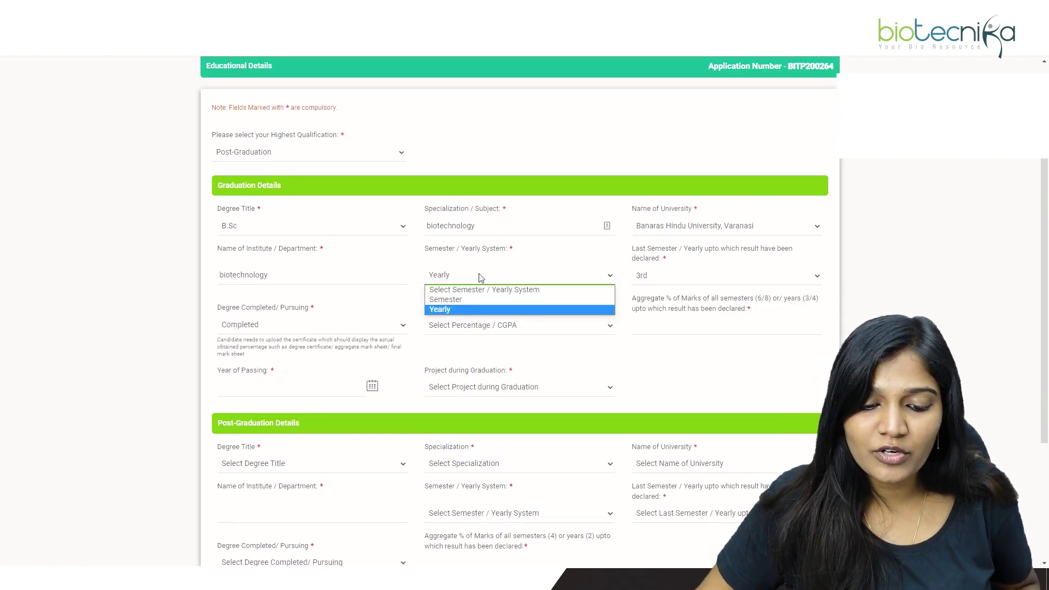
pyautogui.click(473, 300)
pyautogui.click(730, 277)
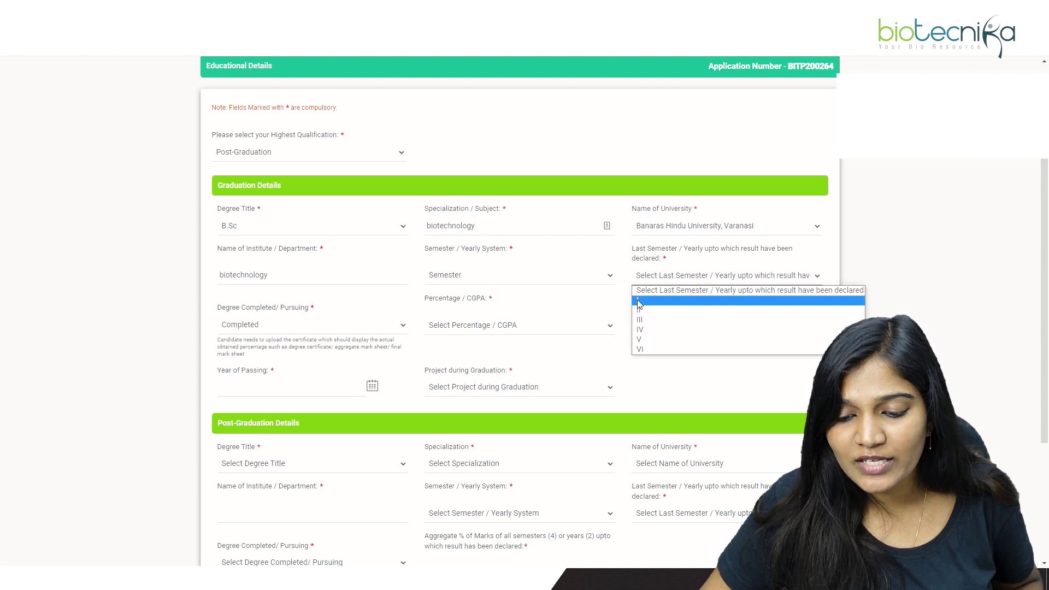
pyautogui.click(539, 277)
pyautogui.click(469, 310)
pyautogui.click(694, 276)
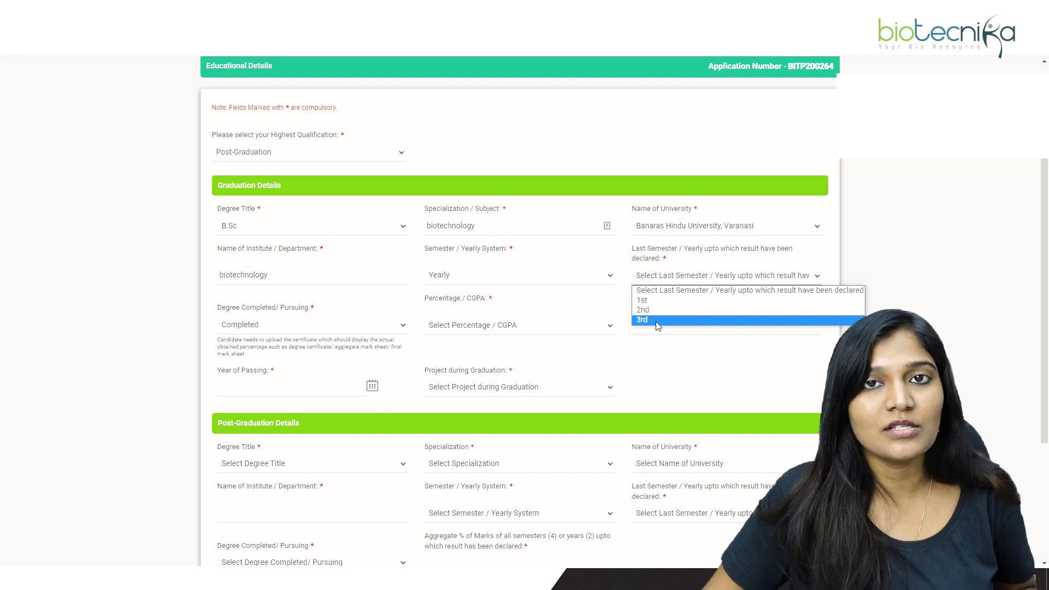
# - Set the graduation system to Semester and the last semester with declared results to VI
pyautogui.click(563, 276)
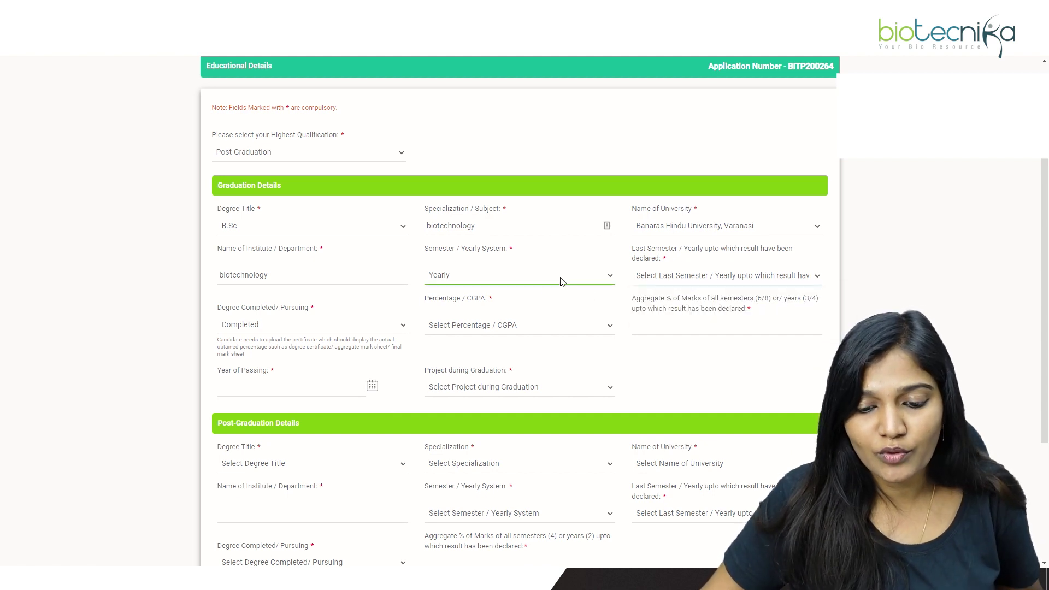
pyautogui.click(507, 302)
pyautogui.click(683, 276)
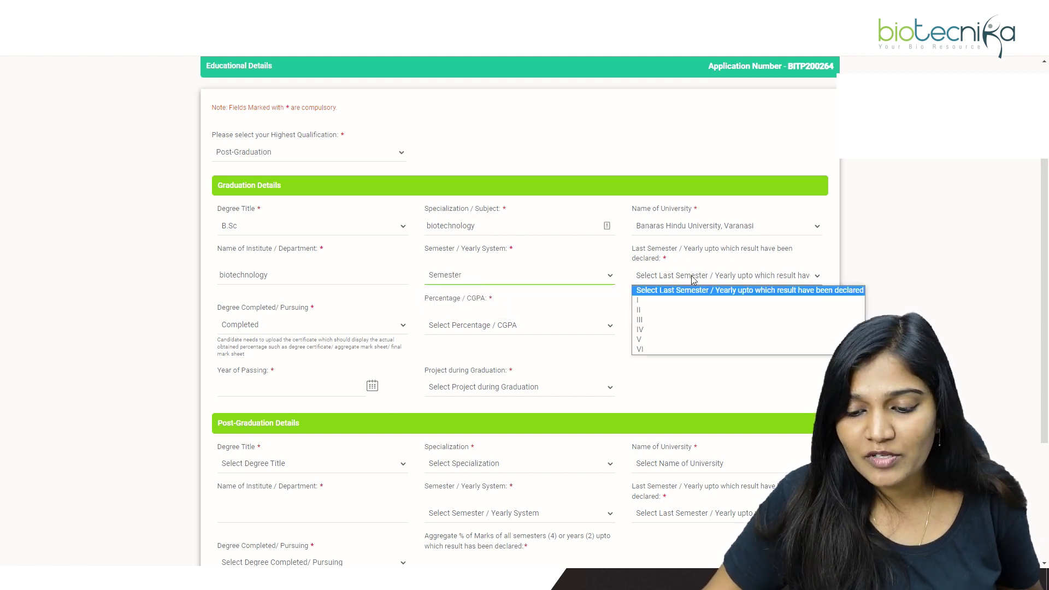
pyautogui.click(674, 348)
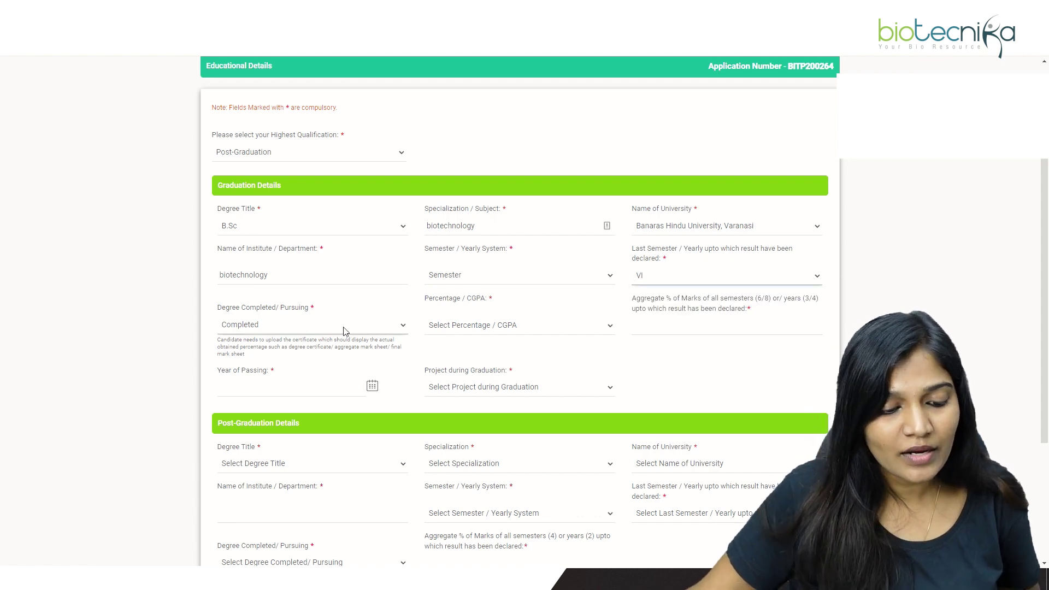
# - Mark the graduation degree as Completed, with marks given as Percentage and an aggregate of 91
pyautogui.click(337, 331)
pyautogui.click(319, 349)
pyautogui.click(506, 331)
pyautogui.click(485, 349)
pyautogui.click(699, 330)
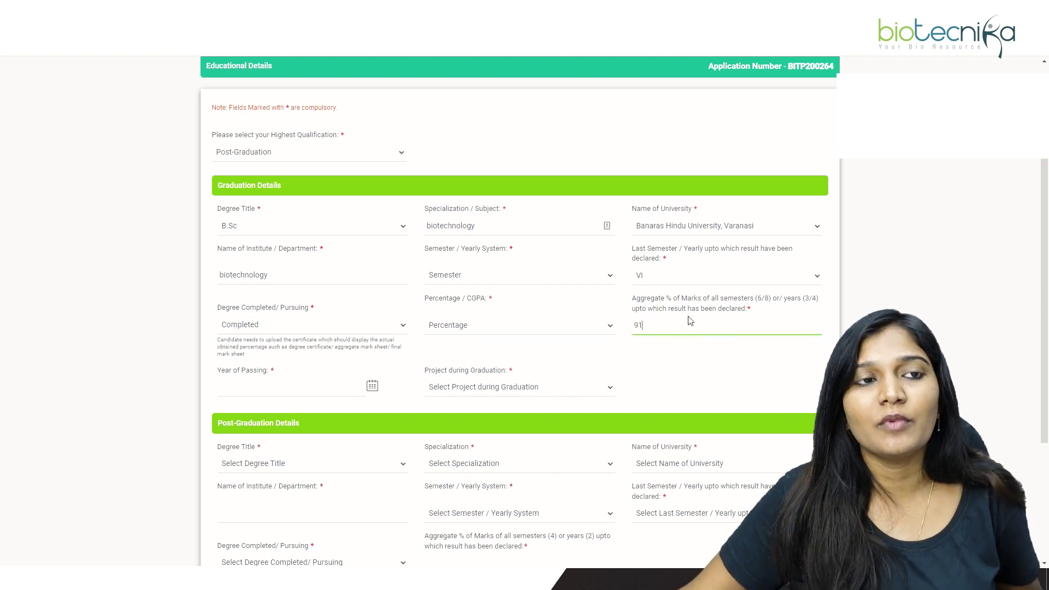
# - Set the graduation year of passing to 2017
pyautogui.click(295, 386)
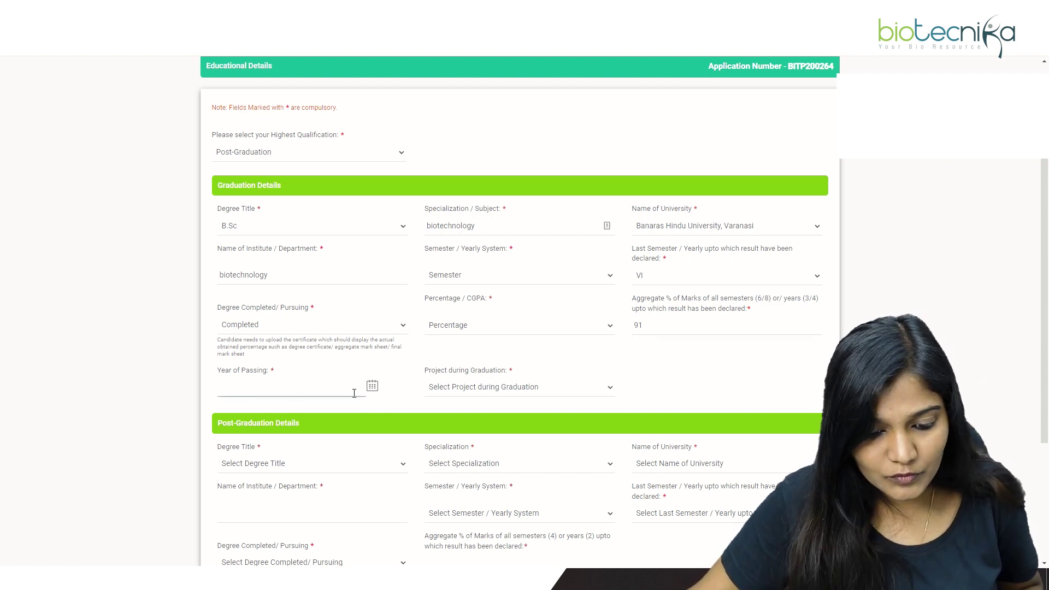
pyautogui.click(372, 386)
pyautogui.click(279, 409)
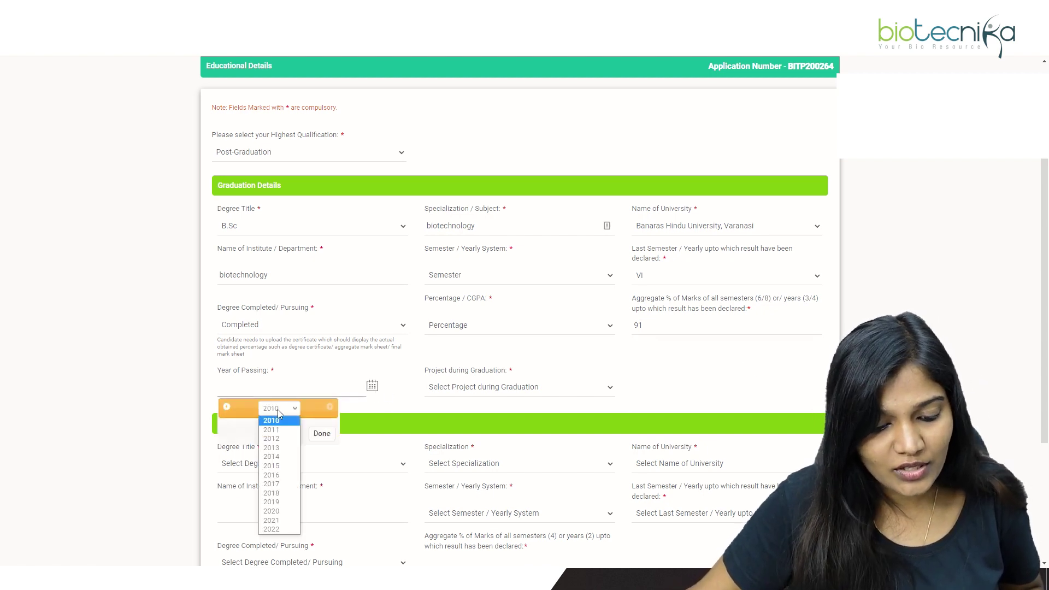
pyautogui.click(274, 485)
pyautogui.click(322, 433)
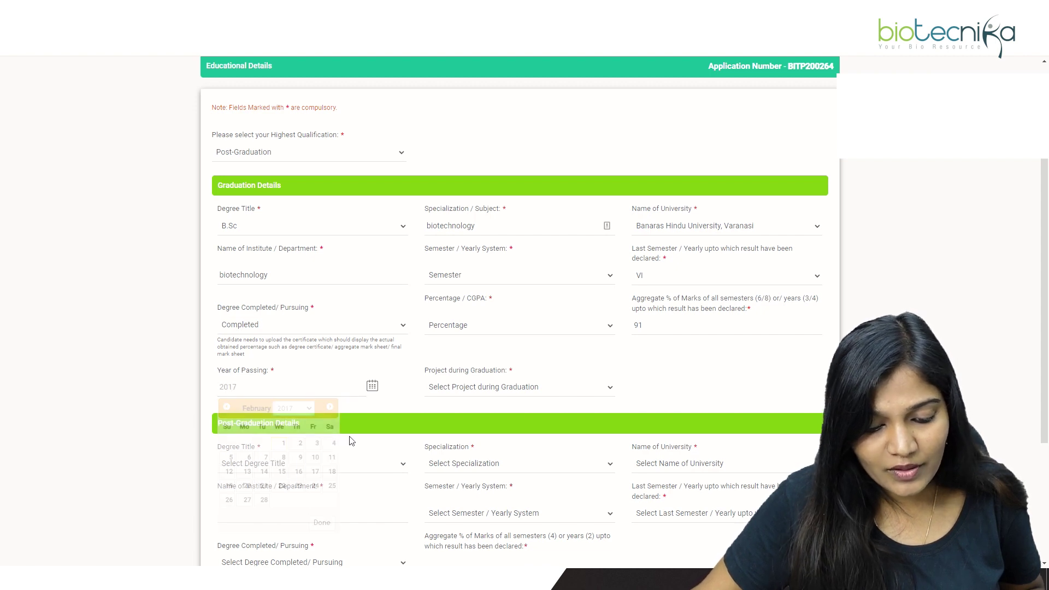
# - Try Yes for the project during graduation and go through the project detail fields it requires
pyautogui.click(503, 390)
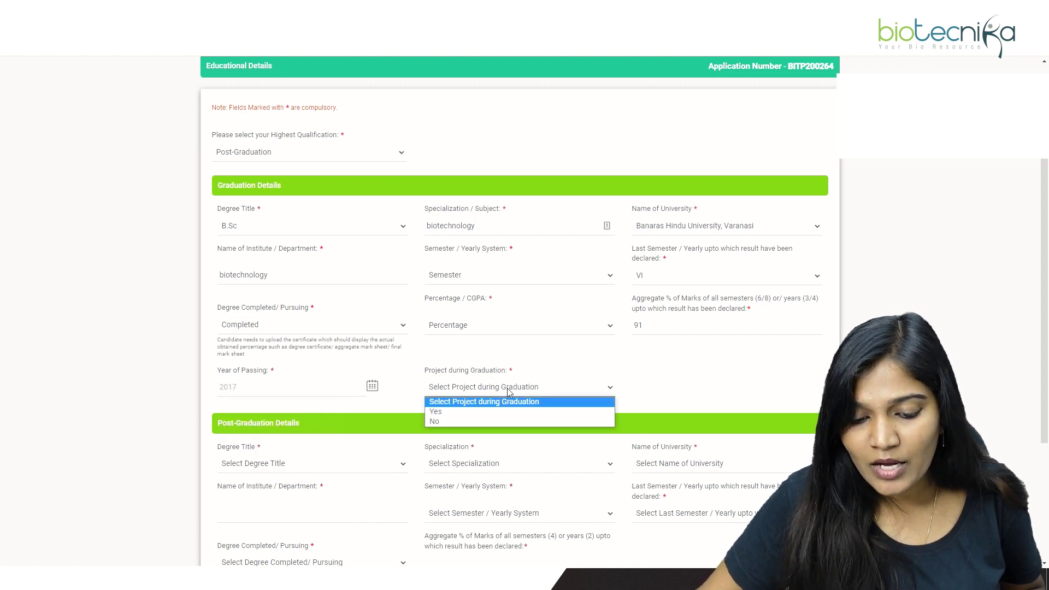
pyautogui.click(477, 417)
pyautogui.scroll(-2, 524, 351)
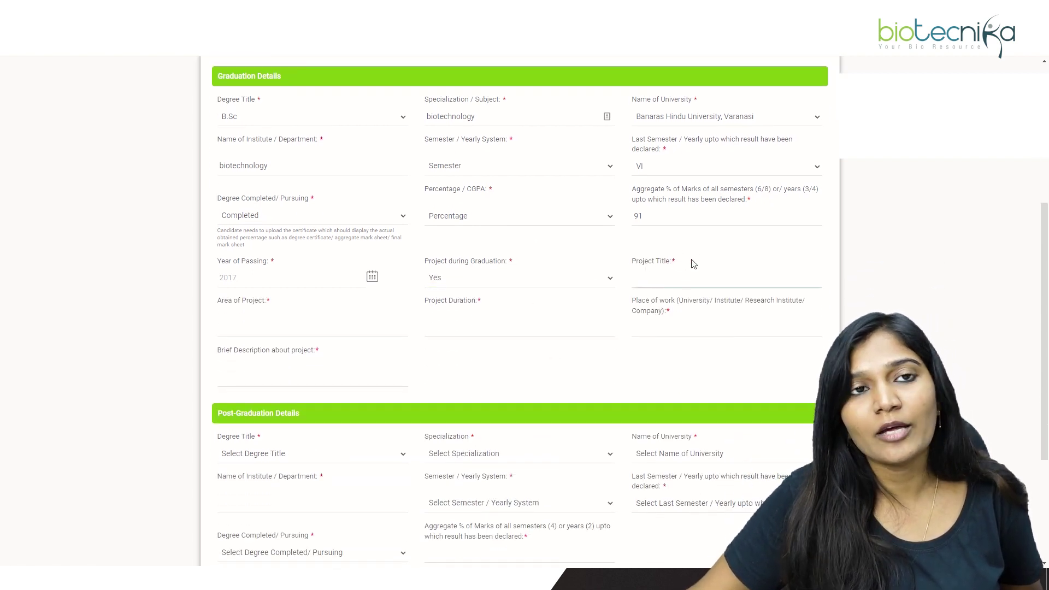
pyautogui.click(310, 321)
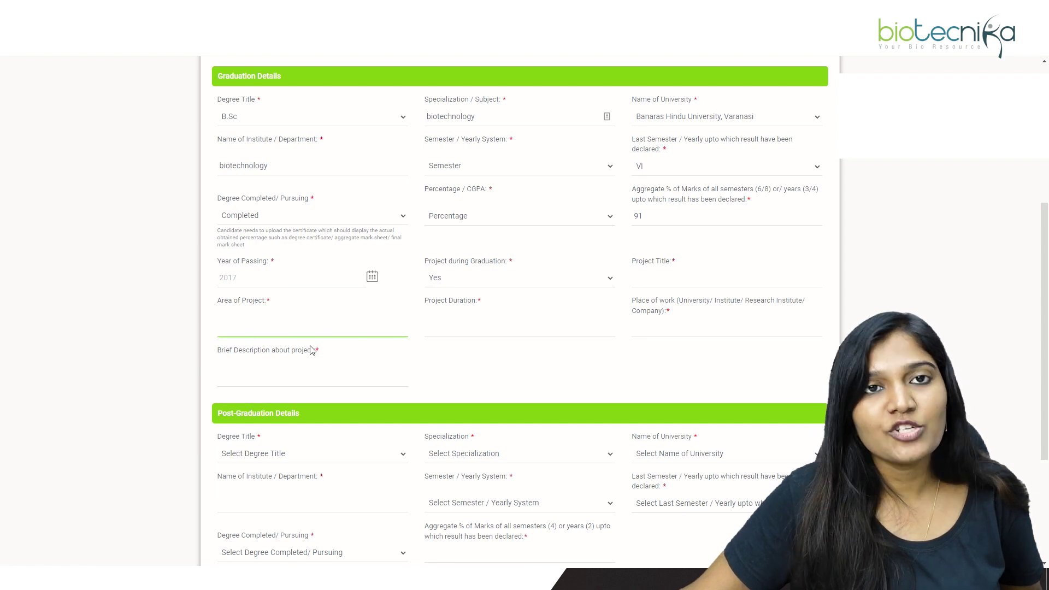
pyautogui.click(491, 321)
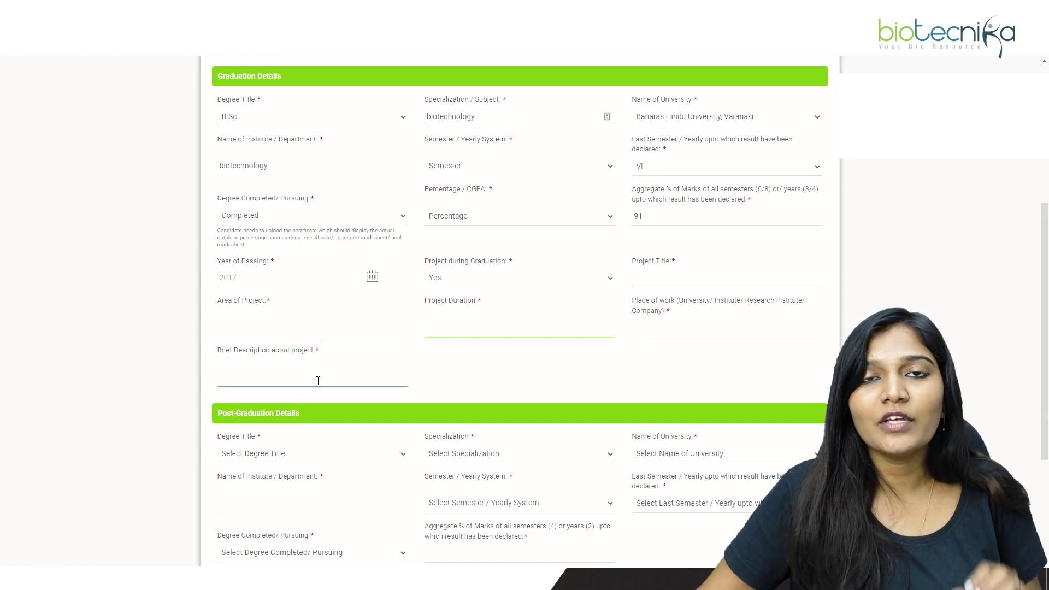
# - Set the project during graduation to No
pyautogui.click(523, 283)
pyautogui.click(508, 313)
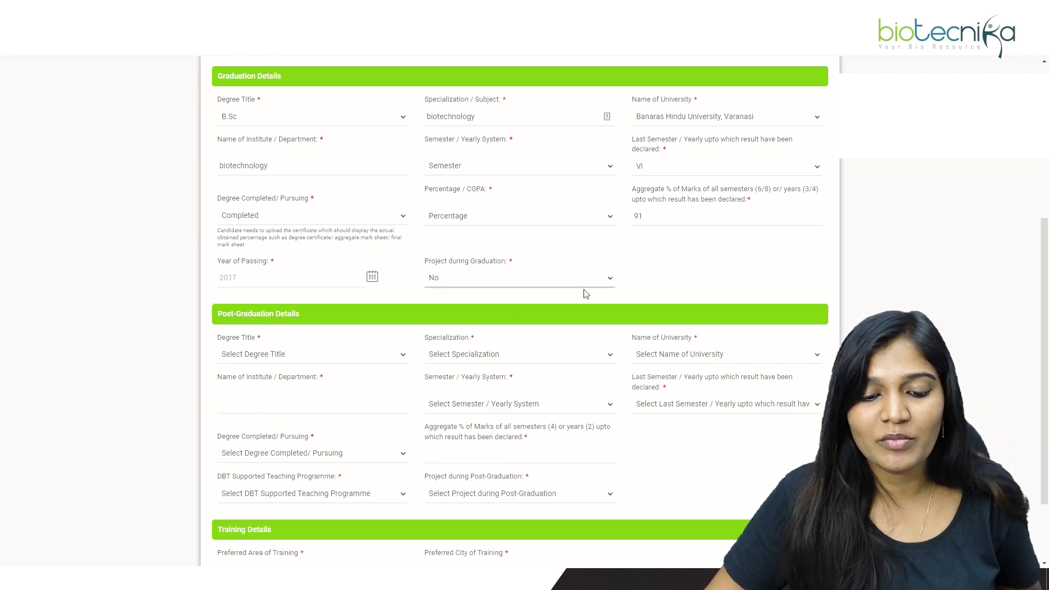
# - Set the post-graduation degree title to M.Sc. with Biotechnology as the specialization
pyautogui.scroll(-2, 547, 328)
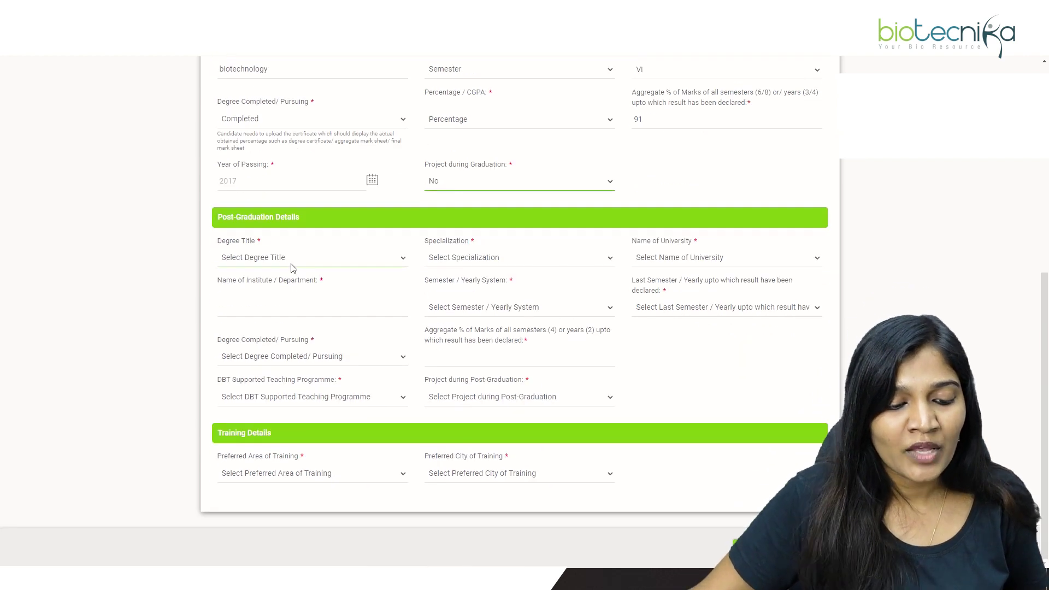
pyautogui.click(295, 262)
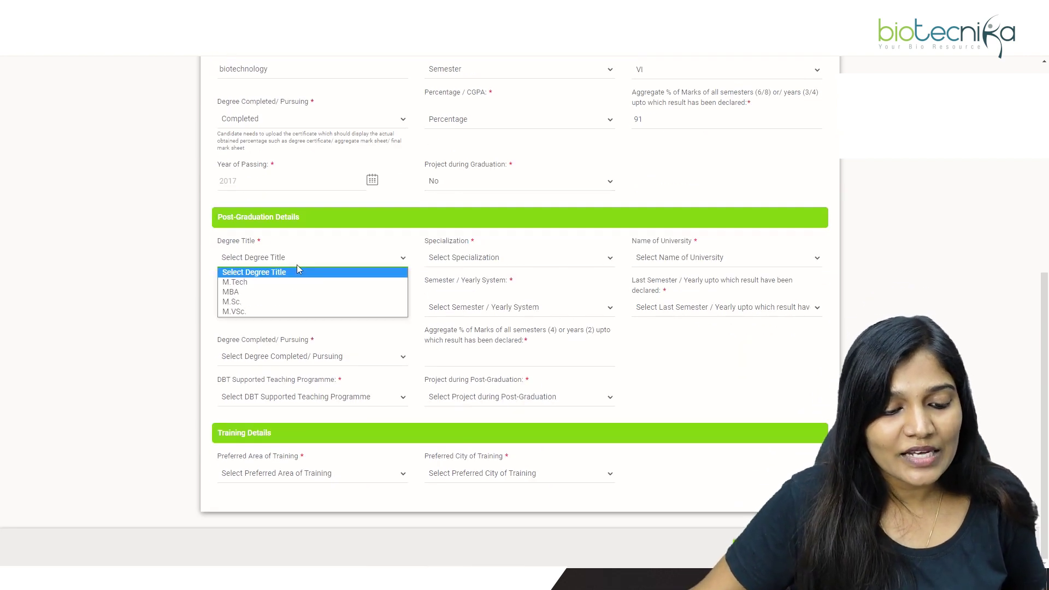
pyautogui.click(277, 303)
pyautogui.click(486, 260)
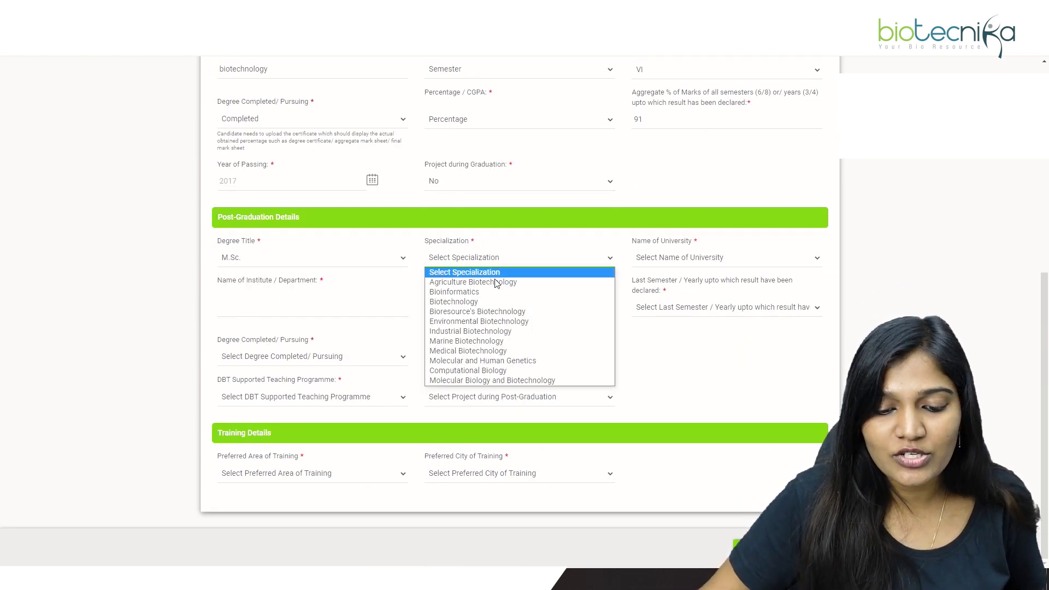
pyautogui.click(470, 301)
# - Set the post-graduation university to Allahabad State University and the institute or department name to biotech
pyautogui.click(710, 262)
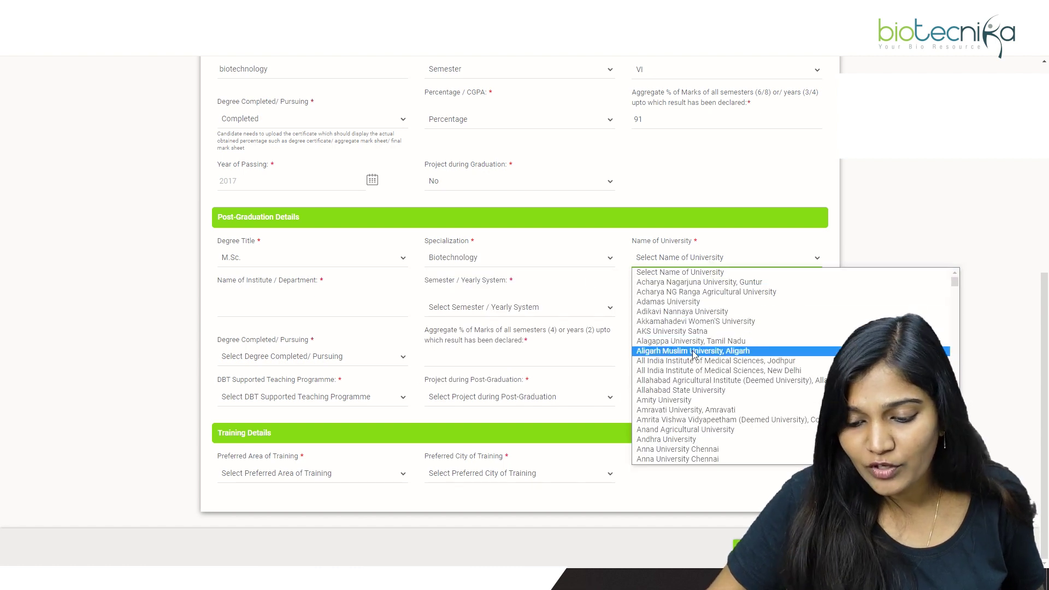
pyautogui.click(693, 391)
pyautogui.click(328, 307)
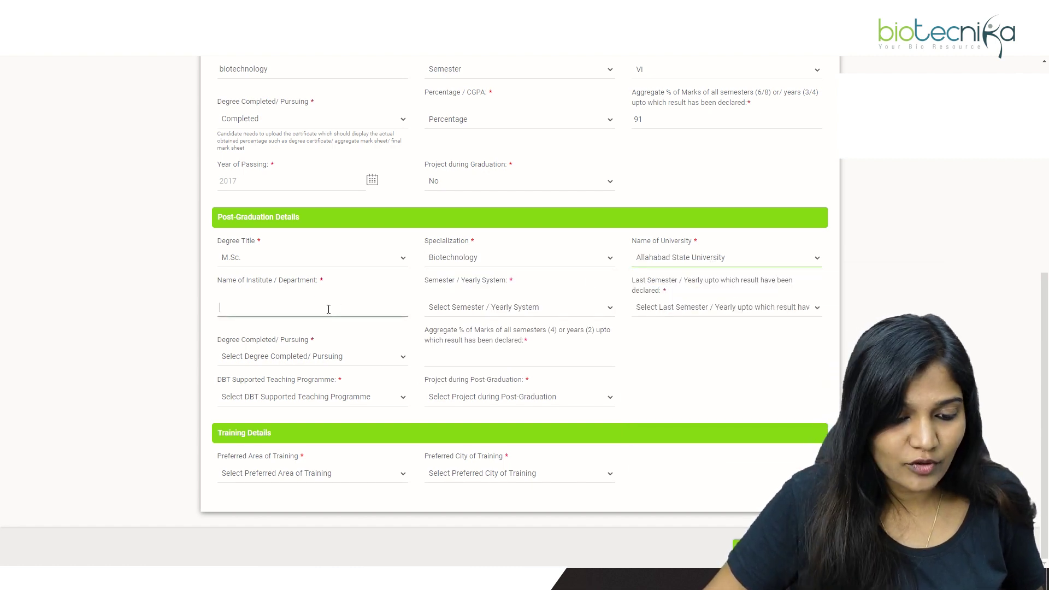
pyautogui.write('biotech')
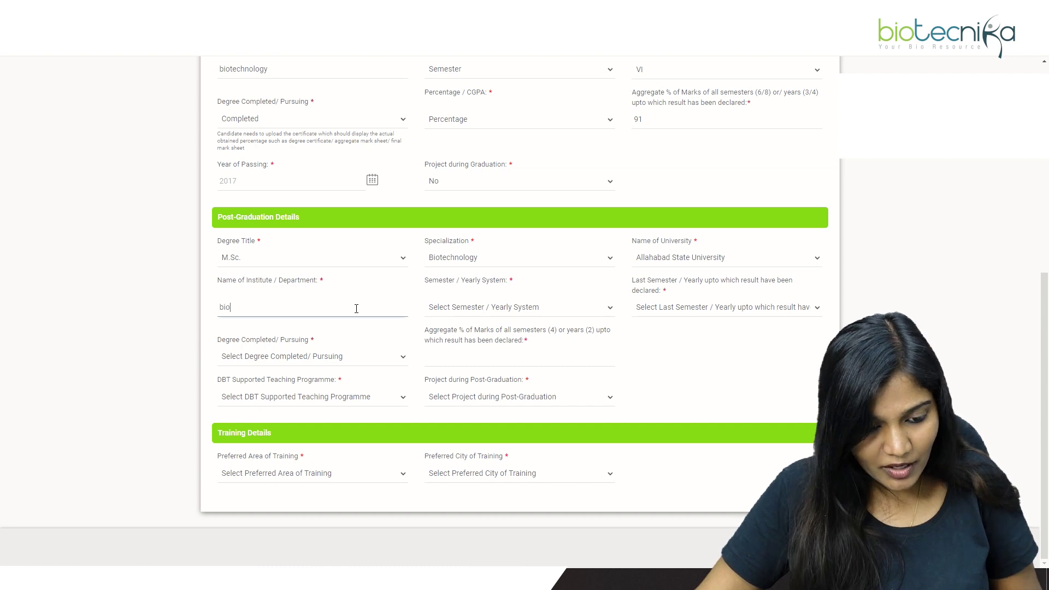
# - Set the post-graduation system to Semester and the last semester with declared results to IV
pyautogui.click(494, 306)
pyautogui.click(485, 335)
pyautogui.click(672, 308)
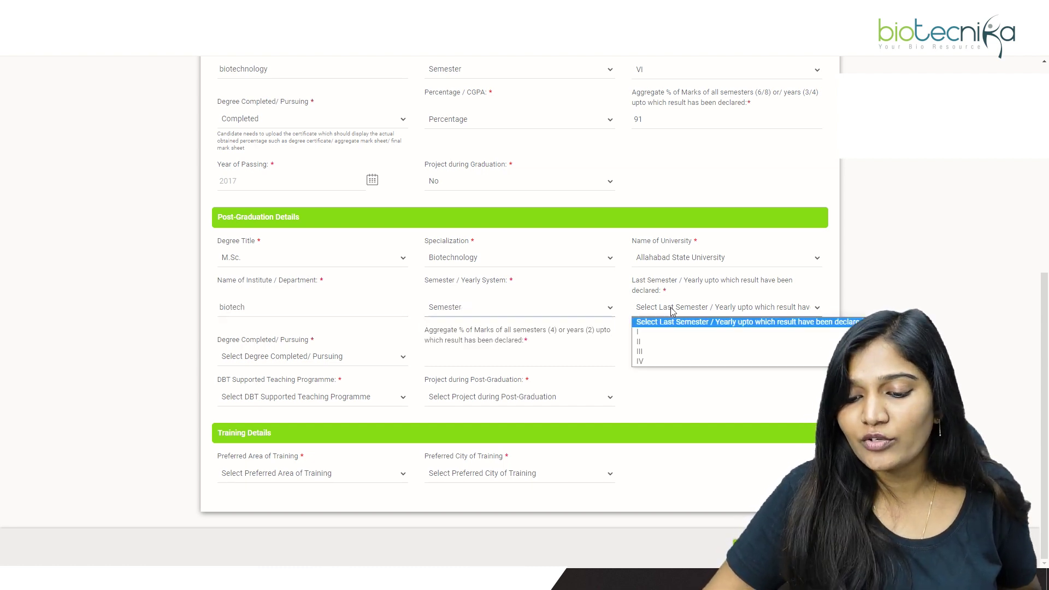
pyautogui.click(666, 362)
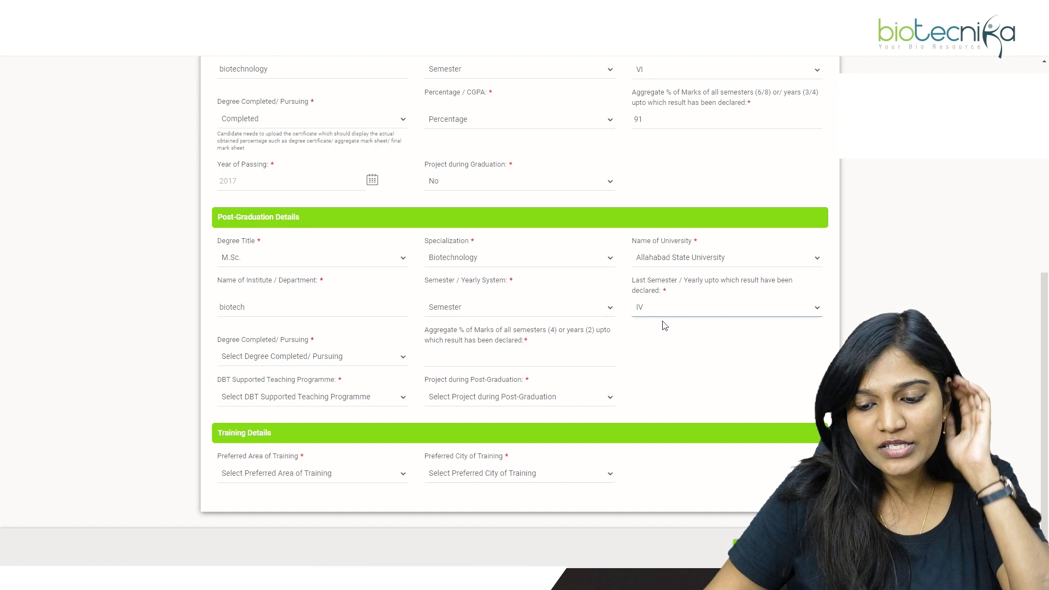
# - Try Completed and Pursuing as the post-graduation degree status to compare their fields, ticking the final year/semester confirmation under Pursuing
pyautogui.click(318, 357)
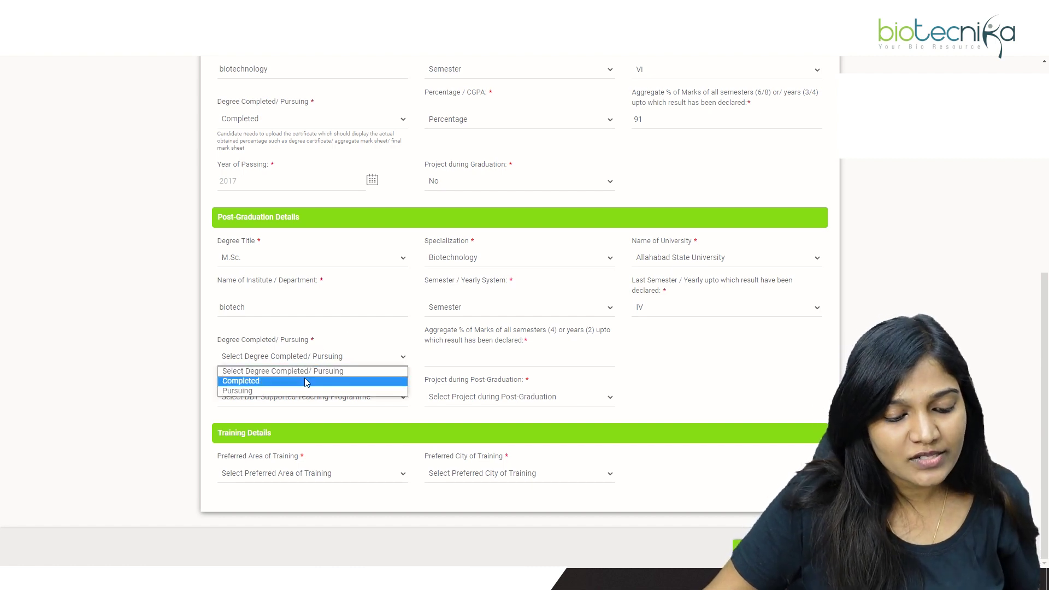
pyautogui.click(304, 381)
pyautogui.click(327, 358)
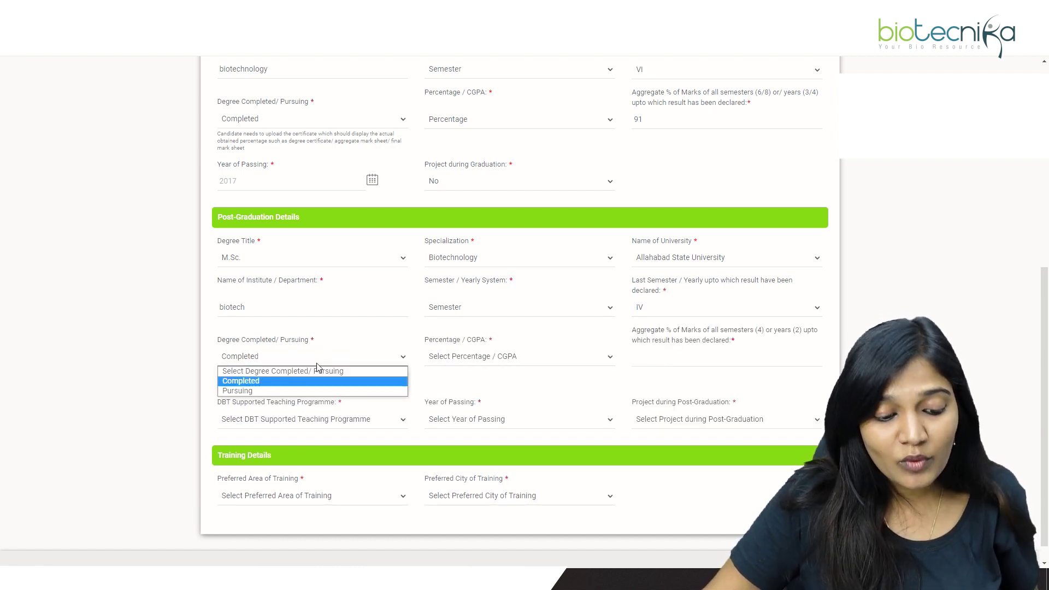
pyautogui.click(297, 390)
pyautogui.click(428, 363)
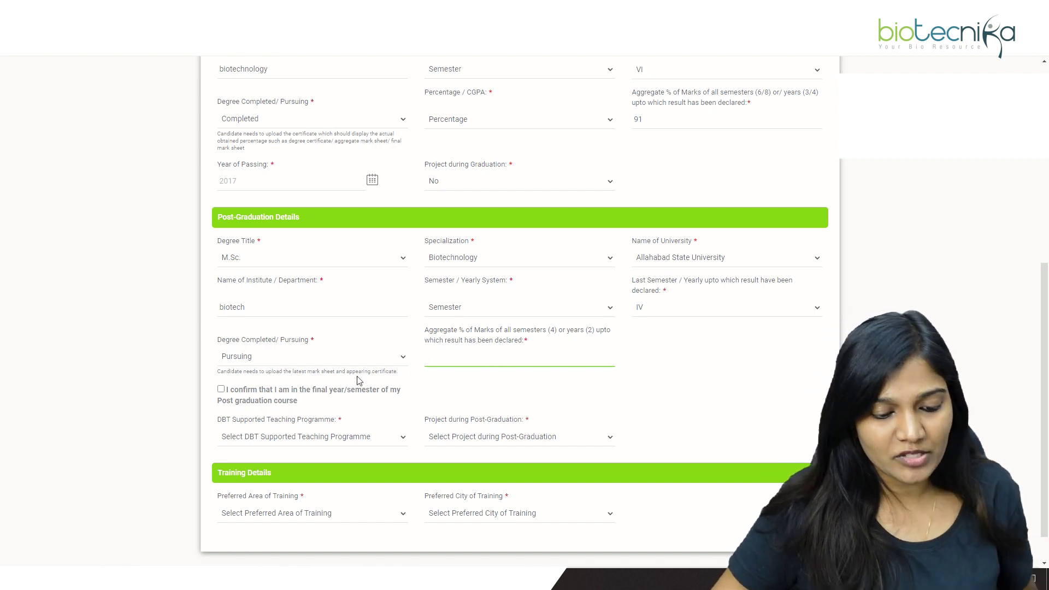
pyautogui.click(278, 362)
pyautogui.click(279, 379)
pyautogui.click(290, 362)
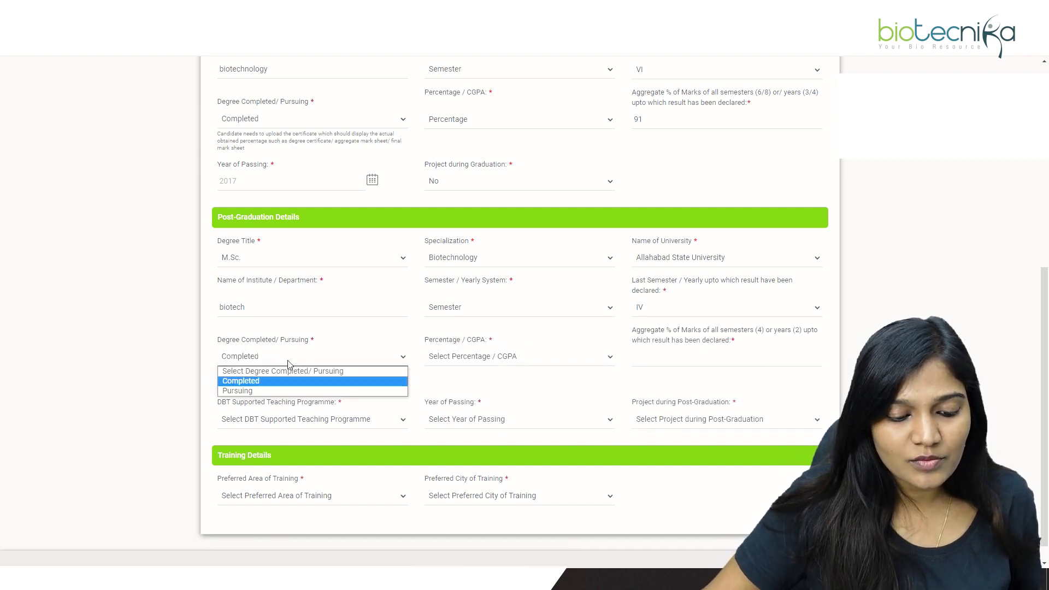
pyautogui.click(284, 389)
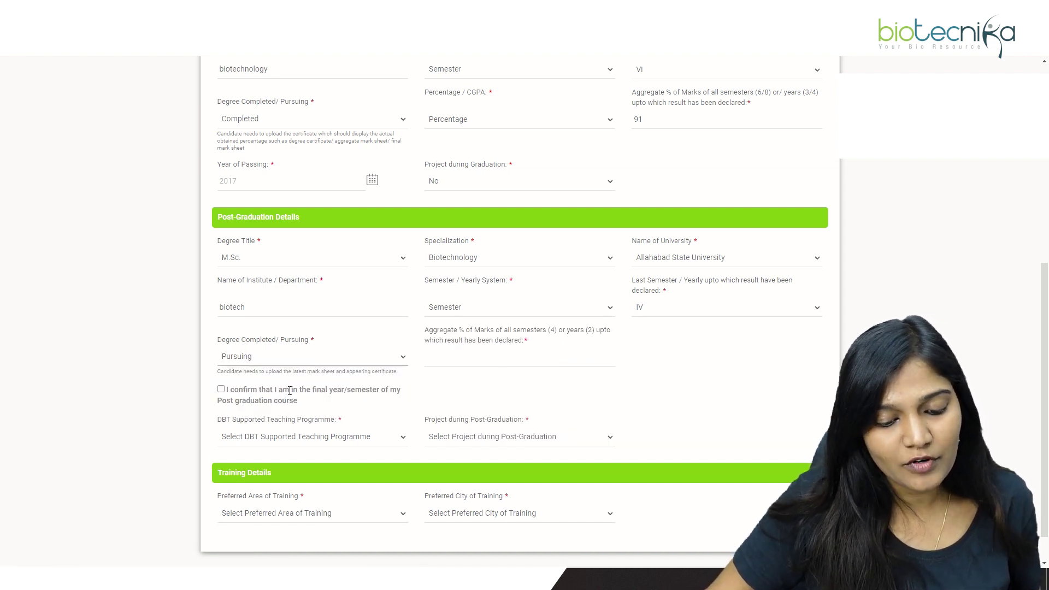
pyautogui.click(221, 389)
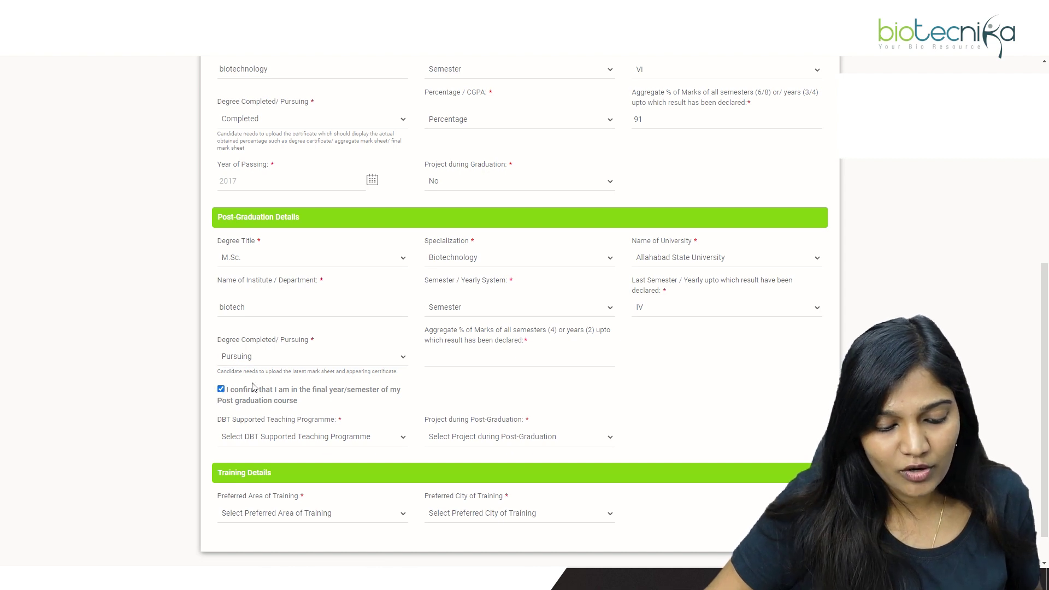
# - Set the post-graduation degree status to Completed and the DBT Supported Teaching Programme to Yes
pyautogui.click(282, 362)
pyautogui.click(286, 379)
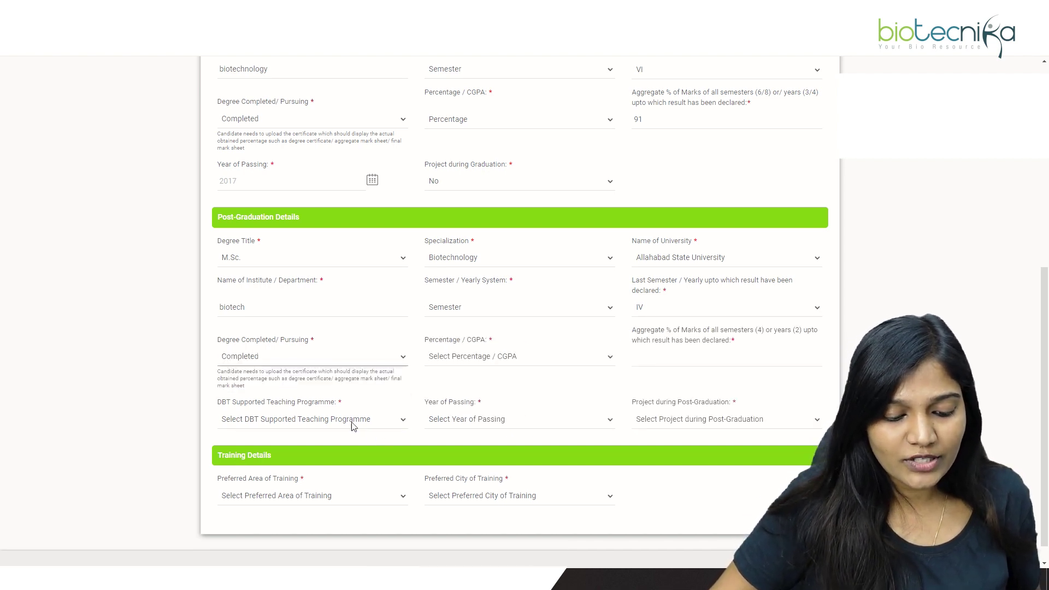
pyautogui.click(283, 420)
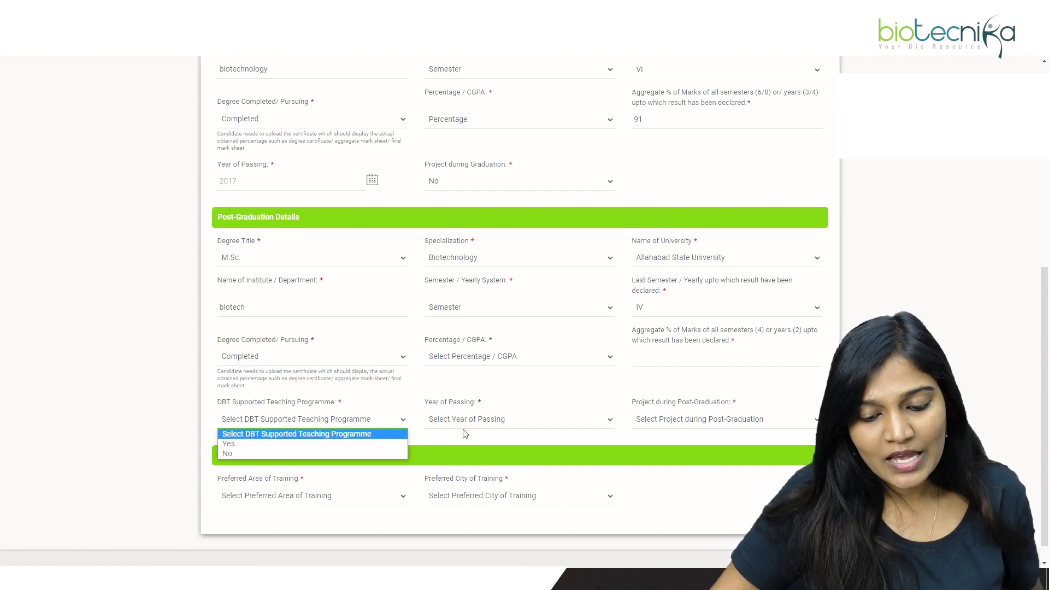
pyautogui.click(333, 444)
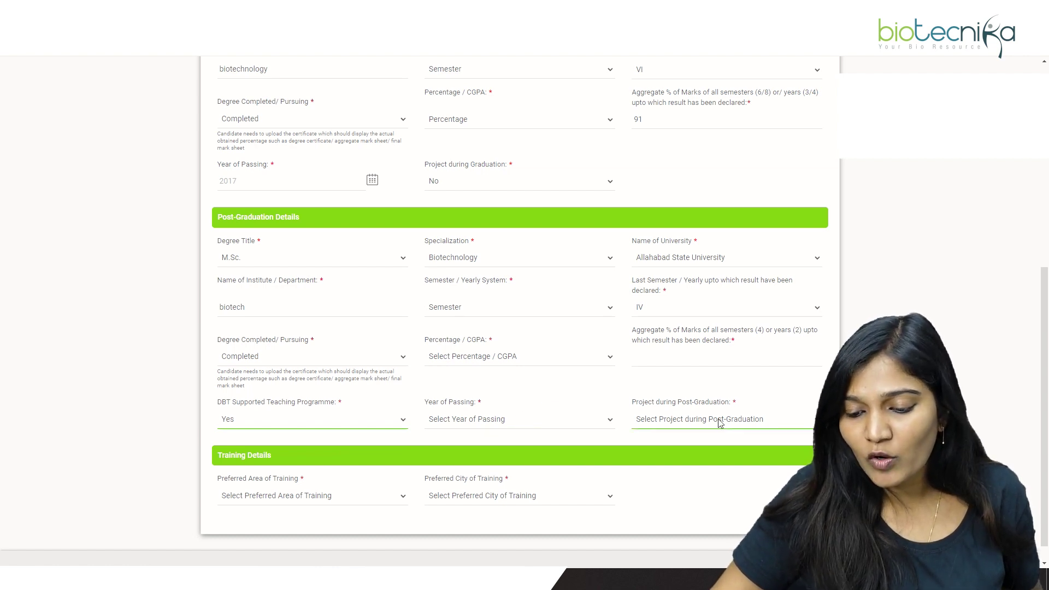
# - Change the post-graduation DBT Supported Teaching Programme answer to No
pyautogui.click(356, 421)
pyautogui.click(341, 452)
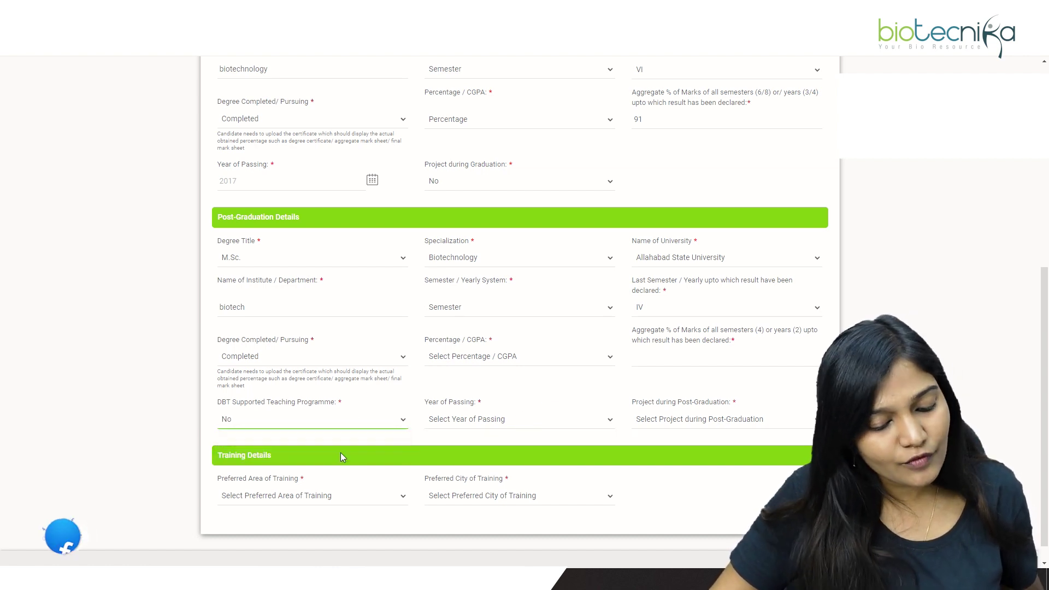
# - Set the preferred area of training to Bioinformatics and the preferred city of training to Bengaluru
pyautogui.scroll(-1, 511, 416)
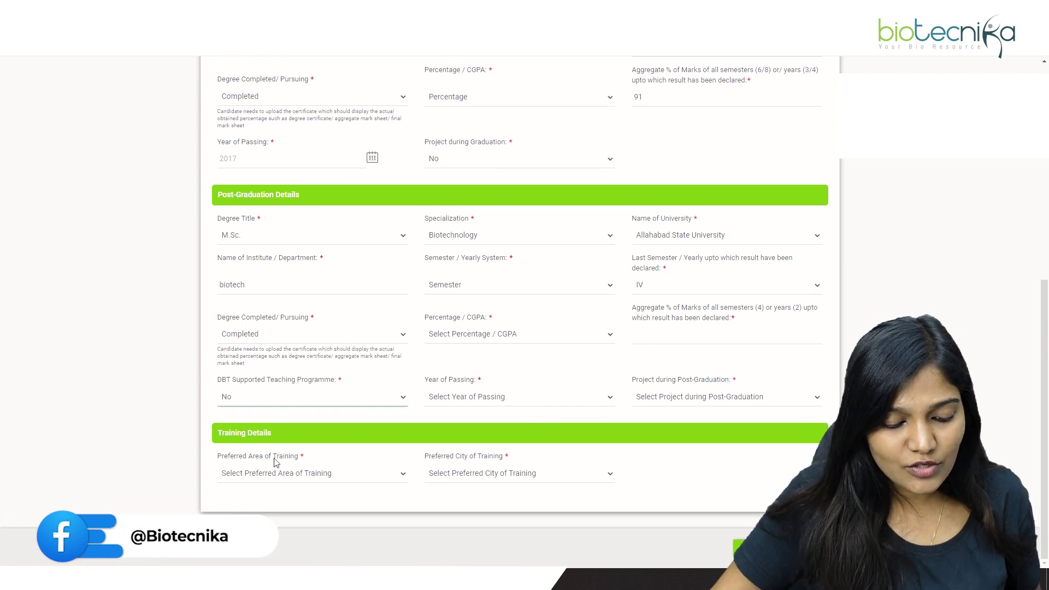
pyautogui.click(307, 479)
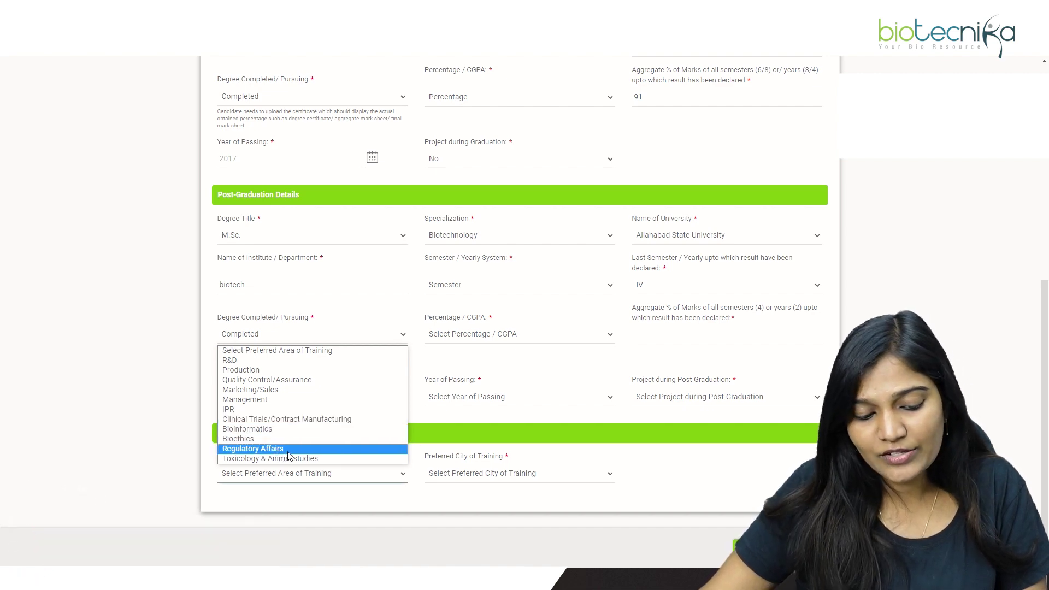
pyautogui.click(274, 430)
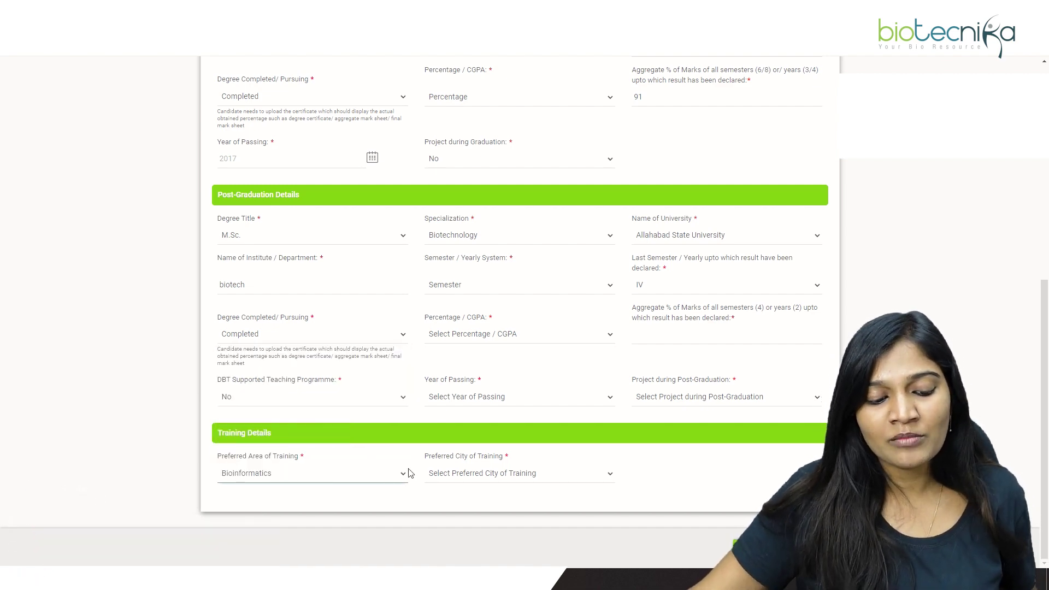
pyautogui.click(464, 475)
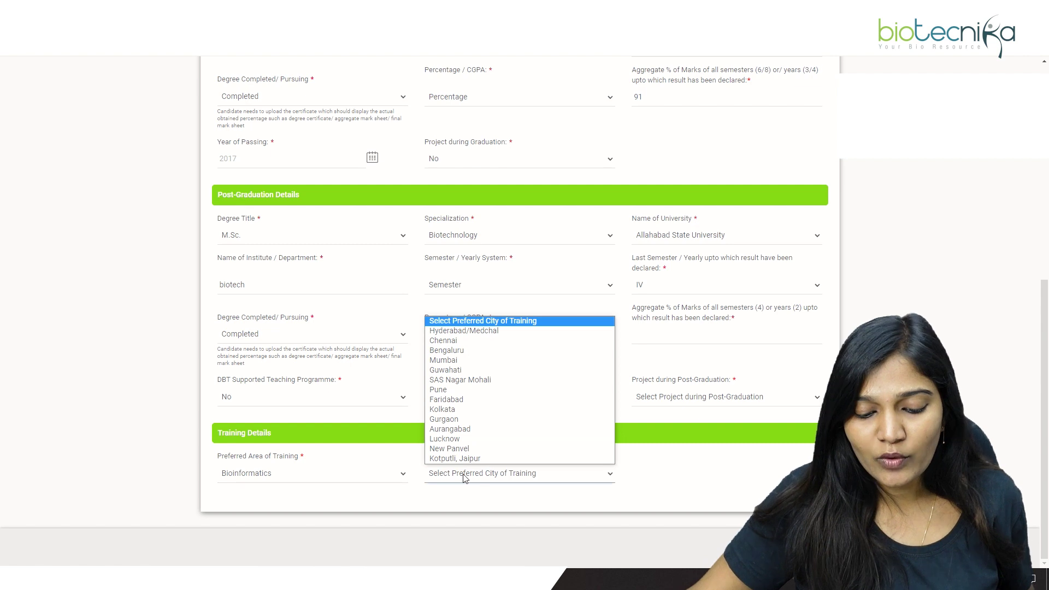
pyautogui.click(478, 352)
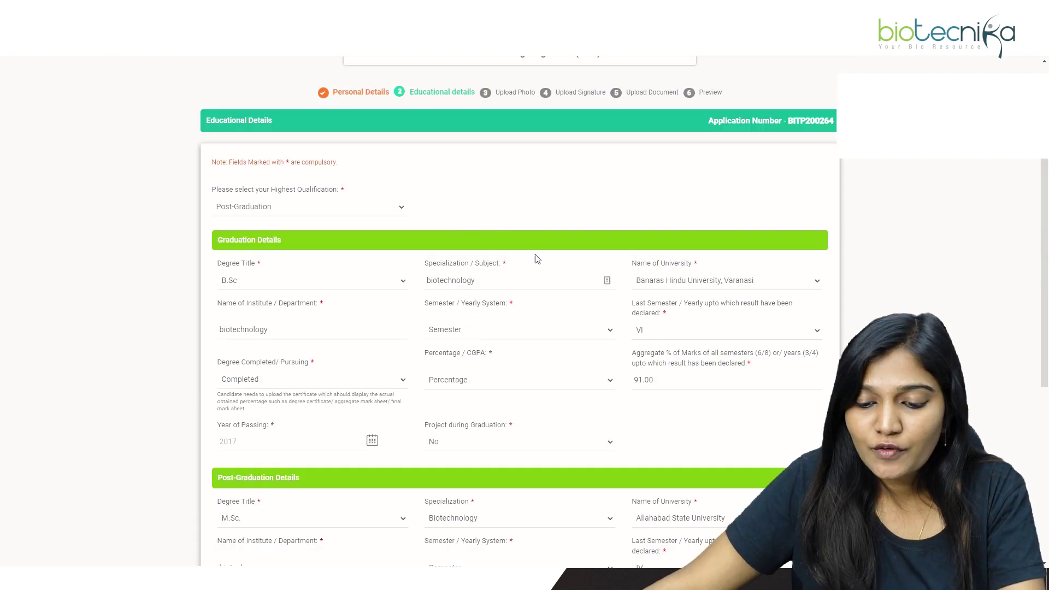
# - Review the filled-in educational details and read the file size and format requirements for the photo upload
pyautogui.scroll(-5, 586, 257)
pyautogui.scroll(-2, 585, 258)
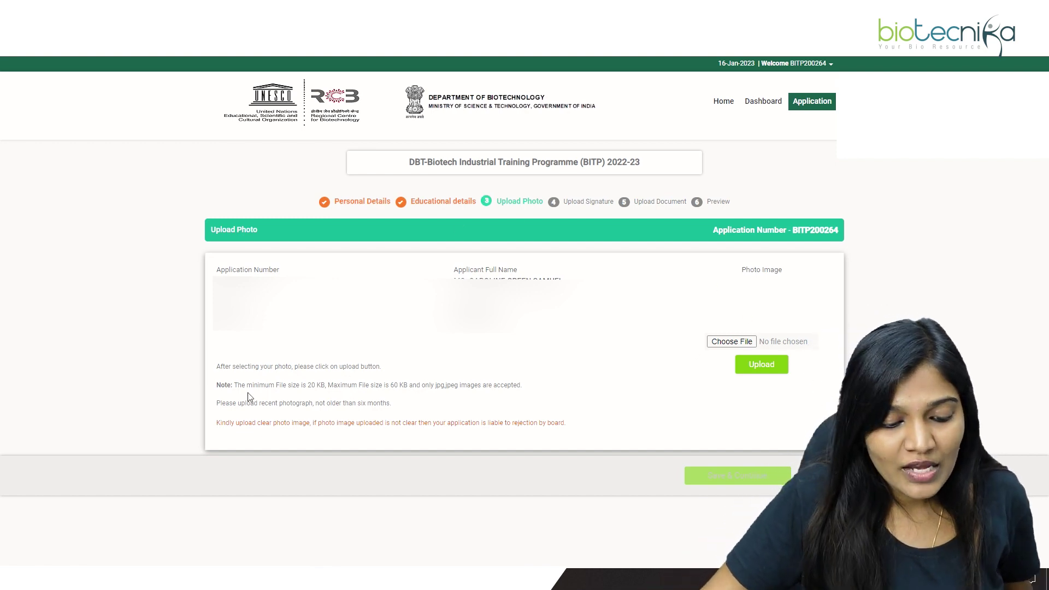
pyautogui.moveTo(235, 387); pyautogui.dragTo(410, 387)
pyautogui.click(331, 386)
pyautogui.click(421, 394)
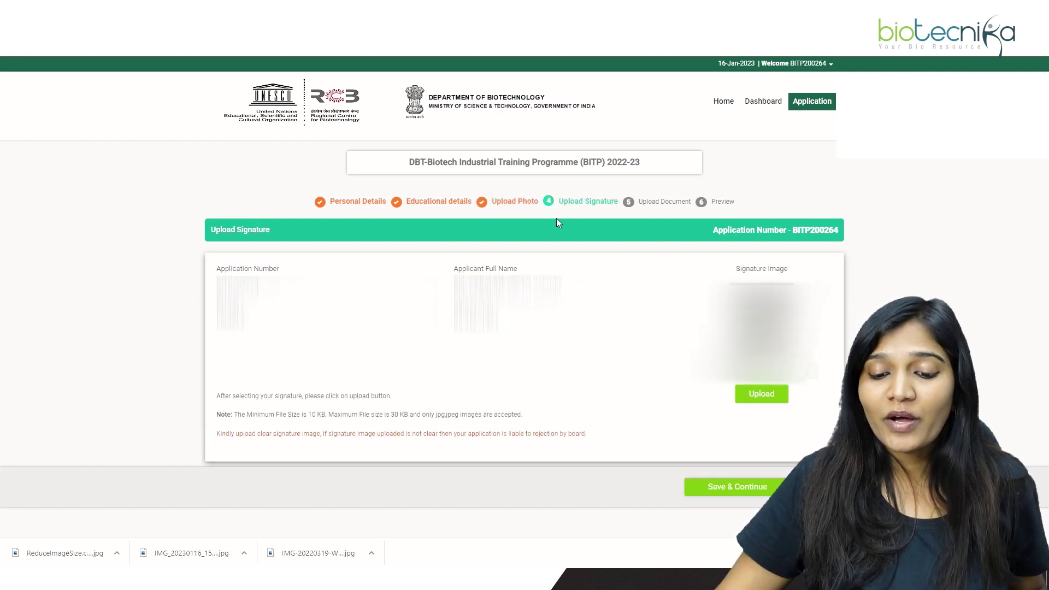
# - Try uploading the signature without choosing a new file, and save the signature section to continue to the document upload
pyautogui.click(765, 396)
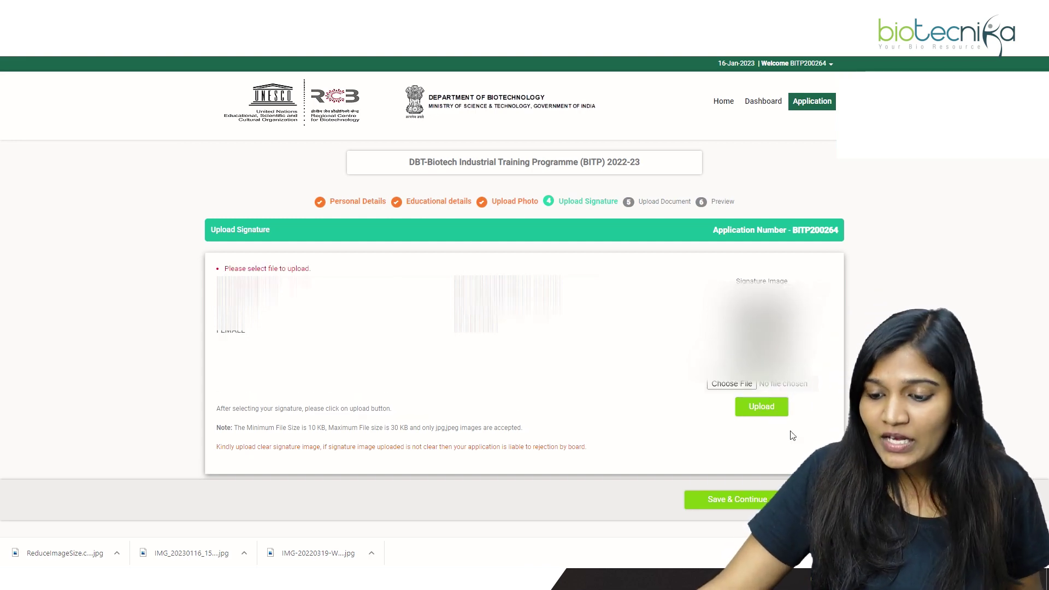
pyautogui.click(738, 500)
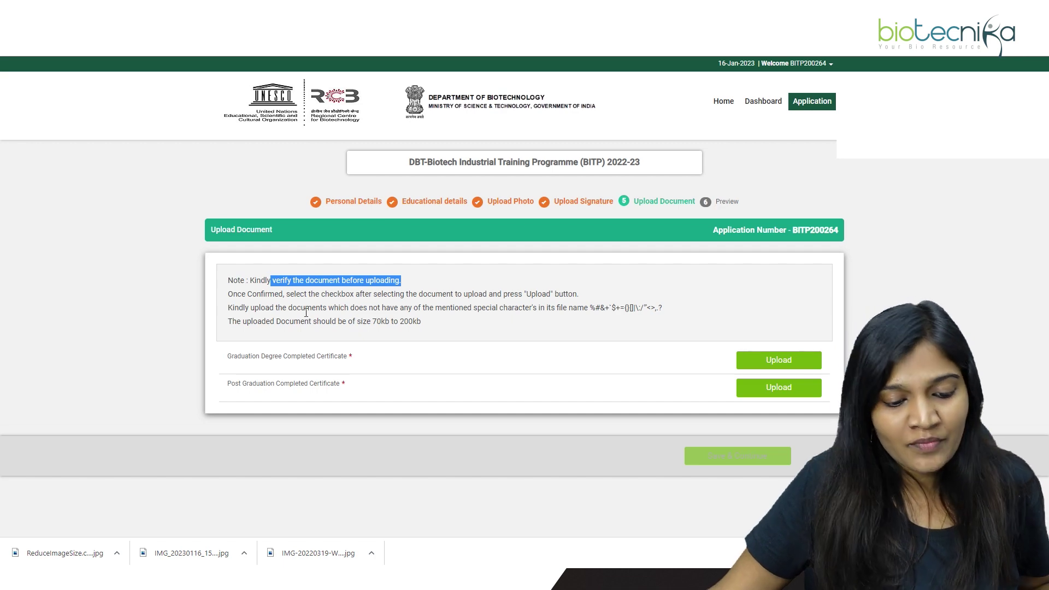
# - Read the document upload notes on file names and size, and inspect the accepted file types for the graduation degree certificate
pyautogui.click(291, 298)
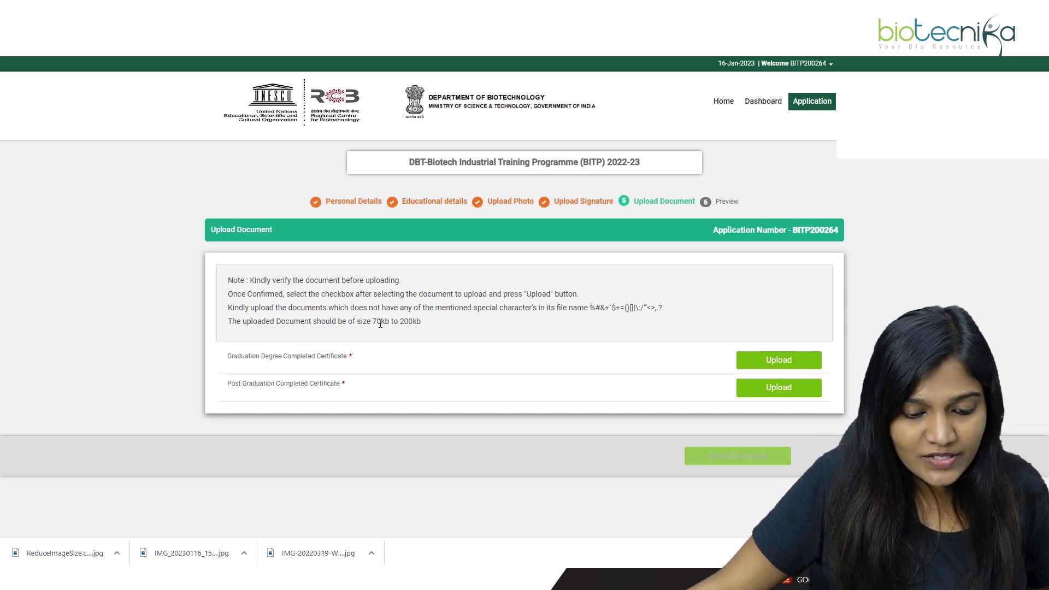
pyautogui.moveTo(372, 322); pyautogui.dragTo(422, 323)
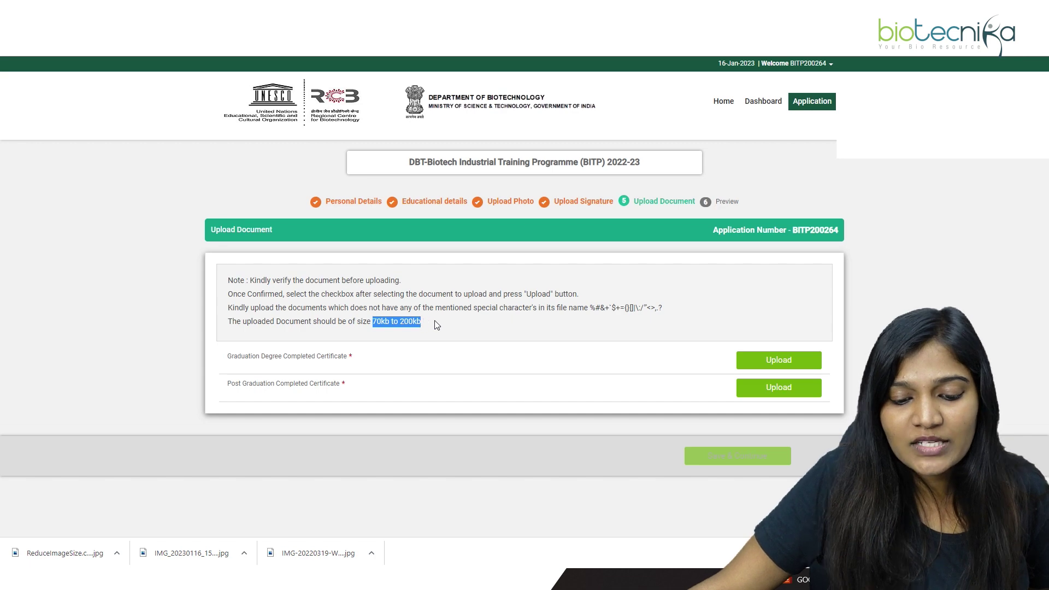
pyautogui.click(429, 363)
pyautogui.click(765, 359)
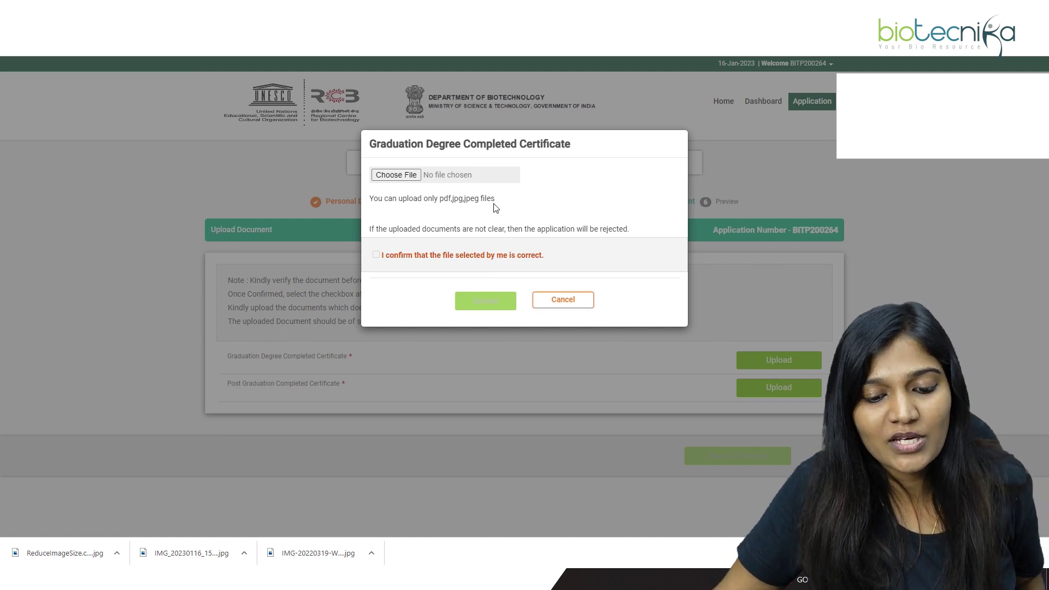
pyautogui.click(563, 299)
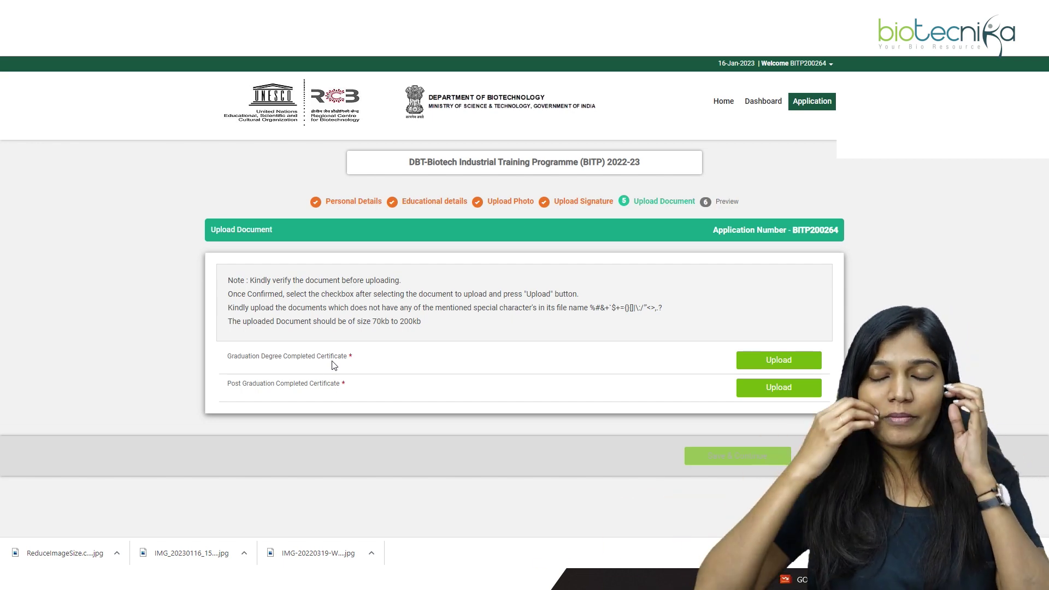
# - Examine the file confirmation requirement for the graduation and post-graduation certificate uploads, cancelling both without choosing a file
pyautogui.click(786, 364)
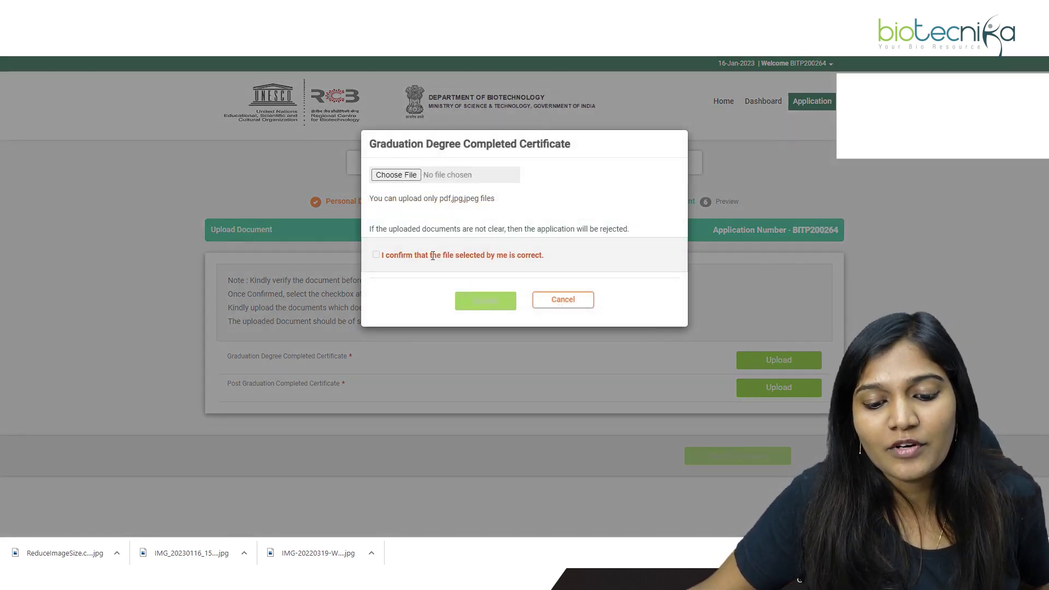
pyautogui.moveTo(535, 254); pyautogui.dragTo(540, 255)
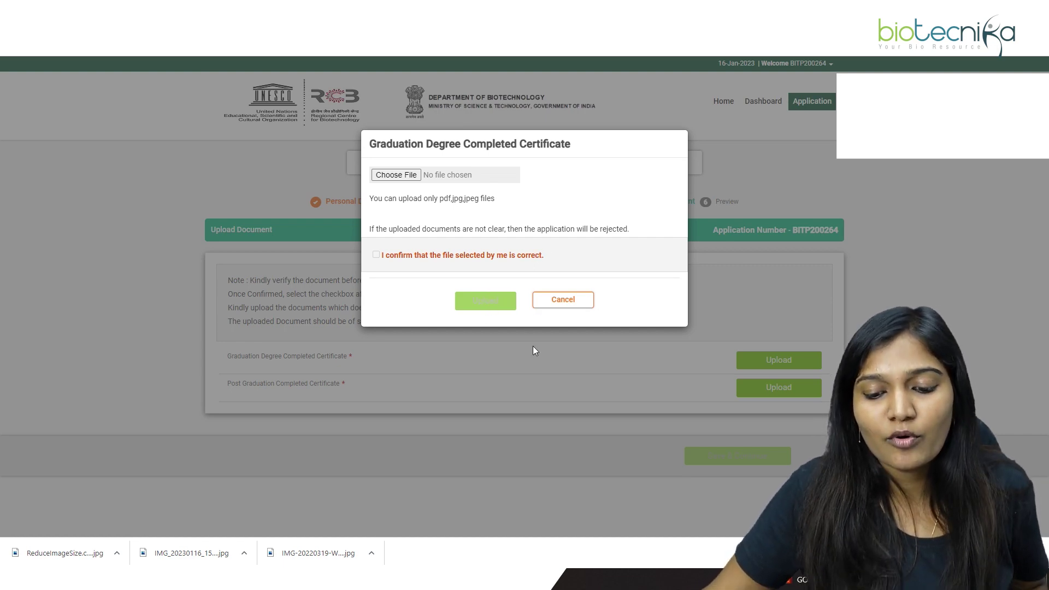
pyautogui.click(571, 302)
pyautogui.click(750, 388)
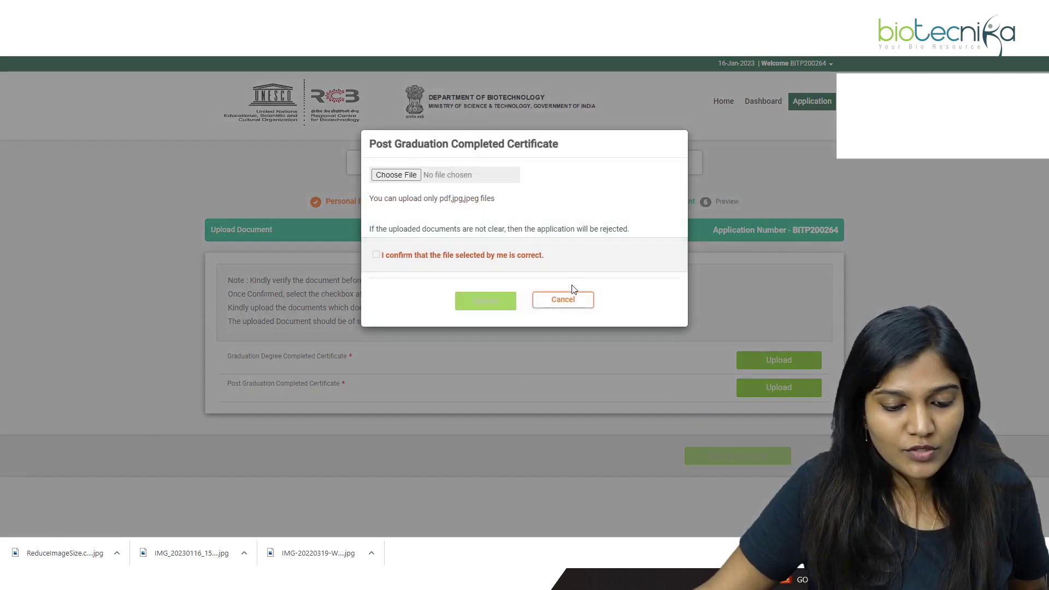
pyautogui.click(566, 301)
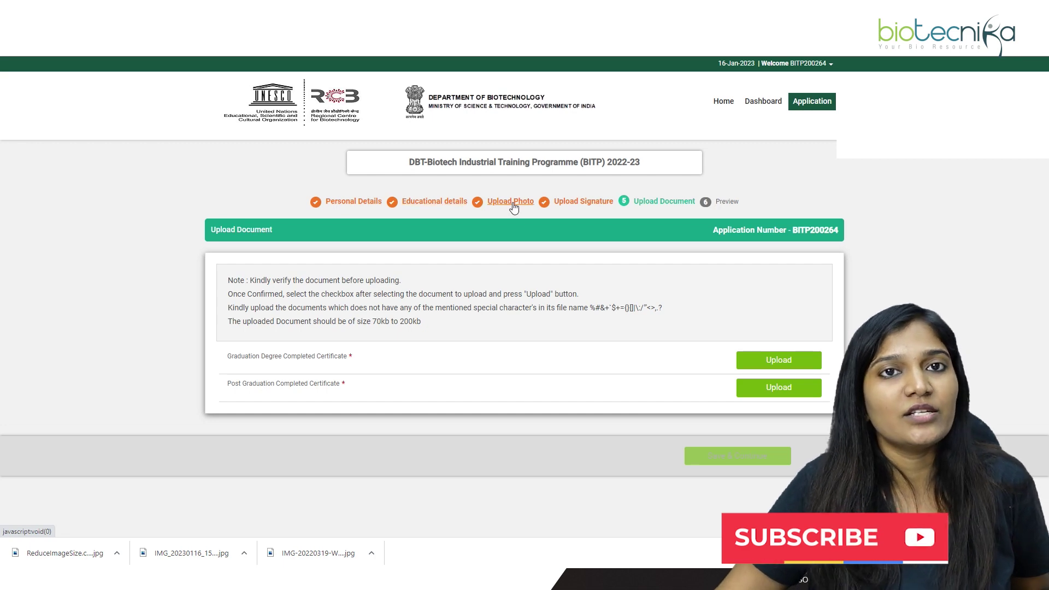
# - Go back to the completed photo and signature upload sections and save the signature section again to continue
pyautogui.click(534, 208)
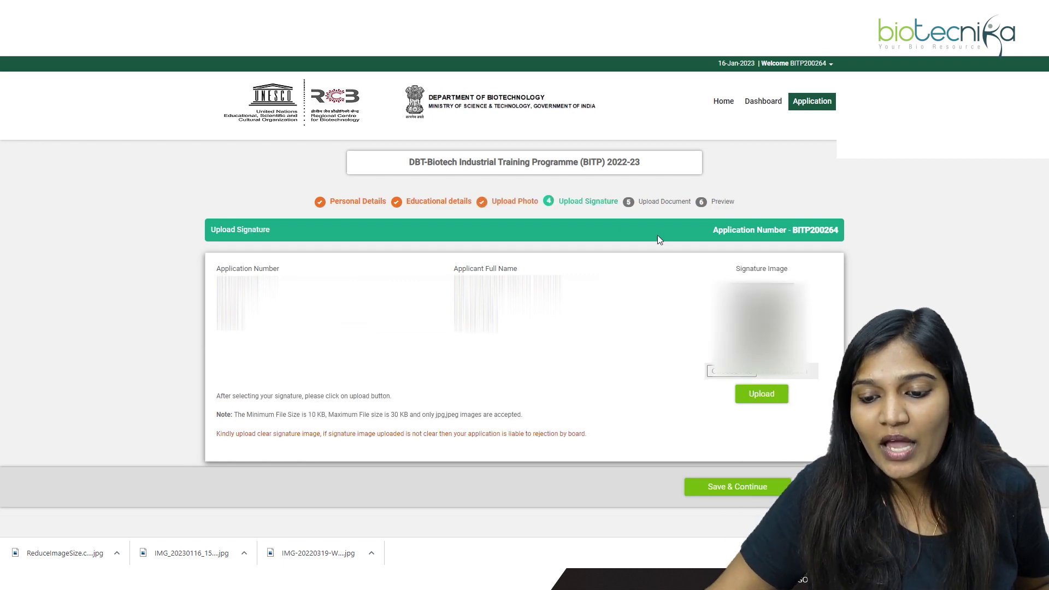
pyautogui.click(738, 485)
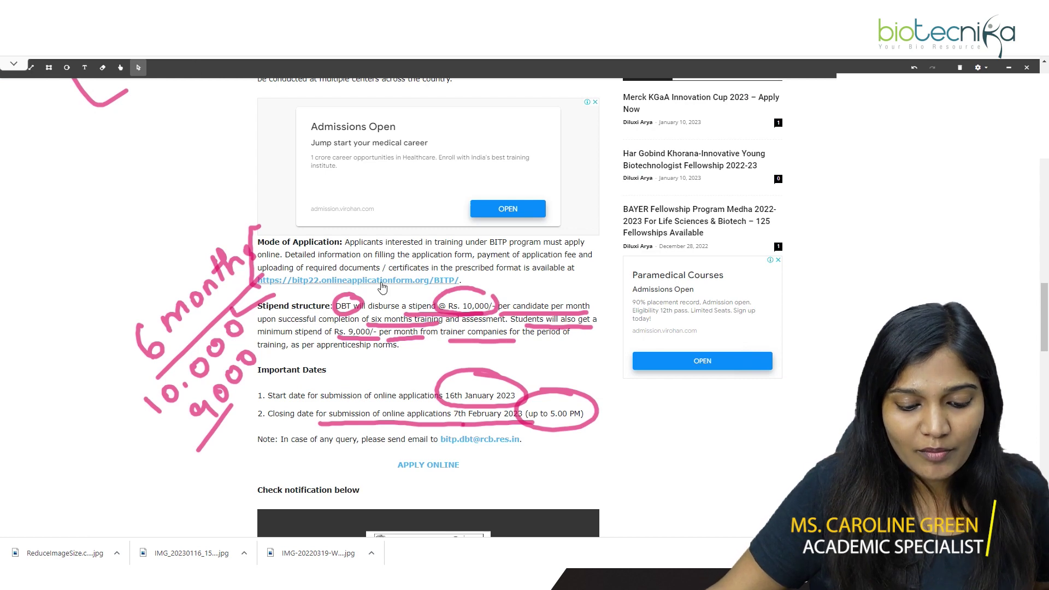
# - Review the application dates, stipend structure and programme introduction in the BITP 2022-23 notification article
pyautogui.scroll(-1, 382, 287)
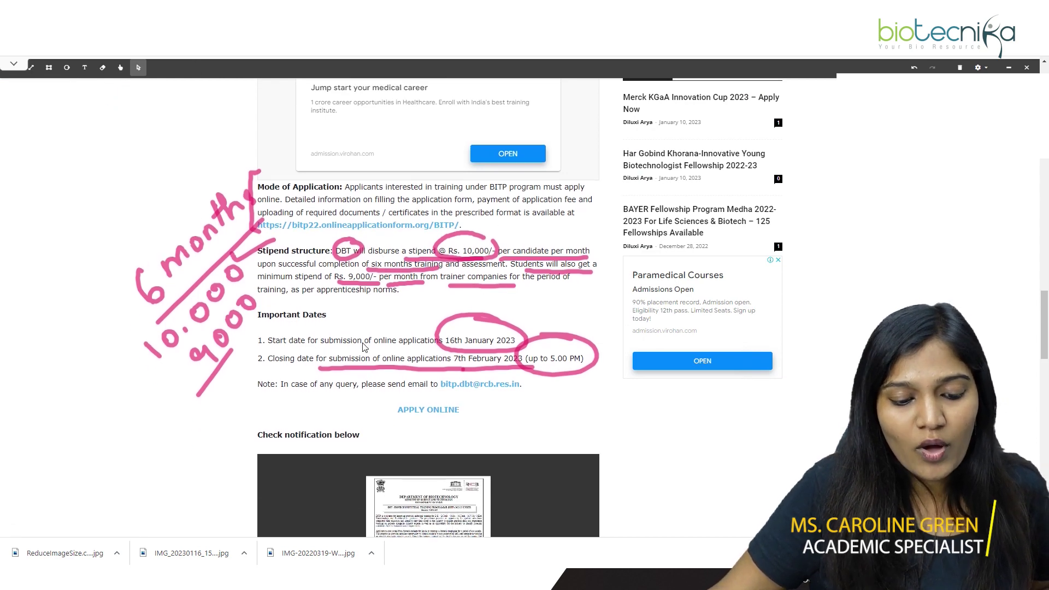
pyautogui.scroll(-1, 321, 315)
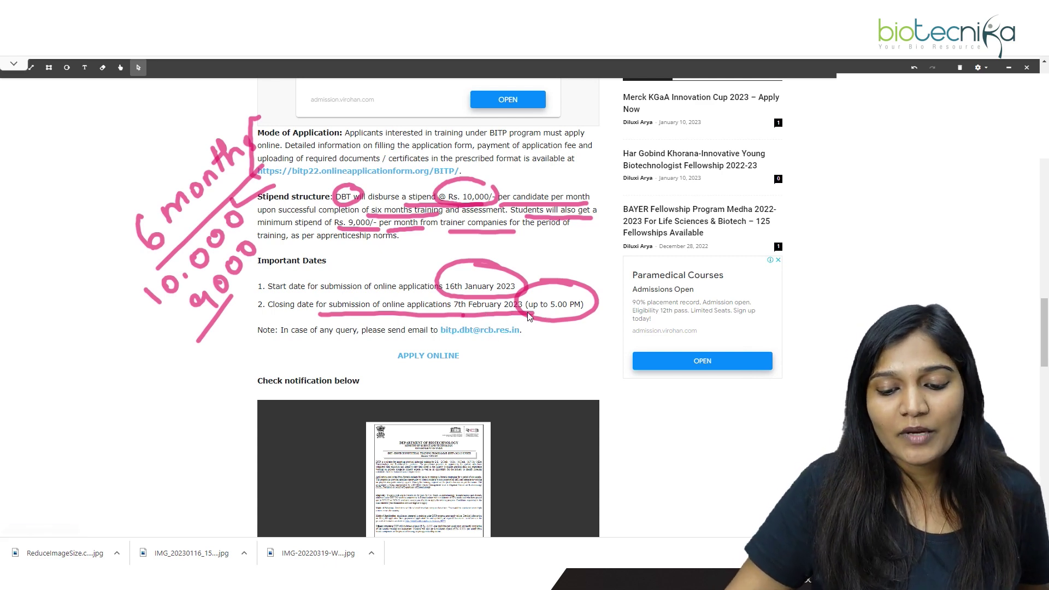
pyautogui.scroll(10, 496, 274)
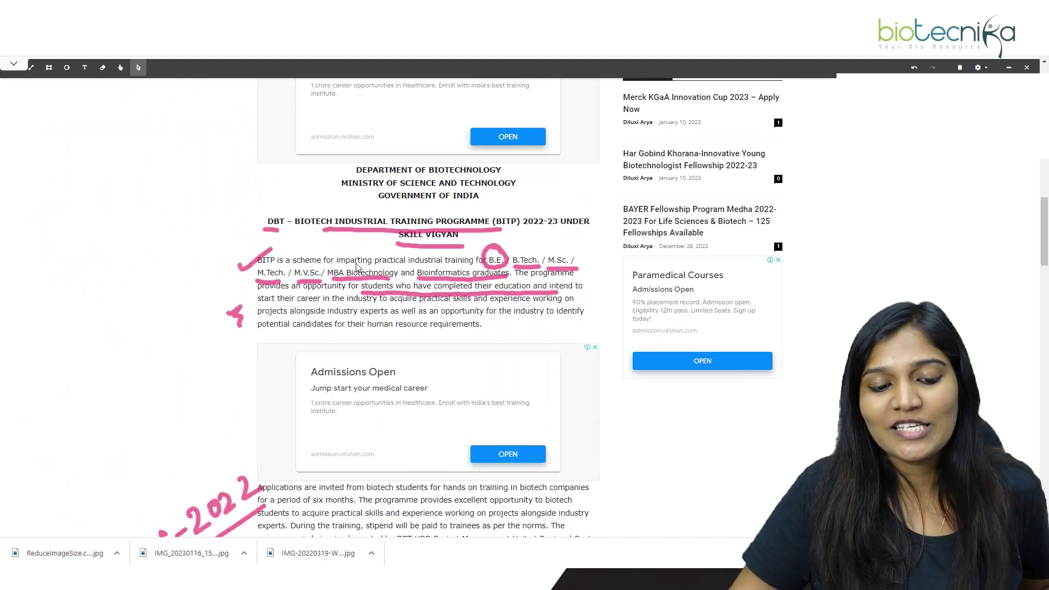